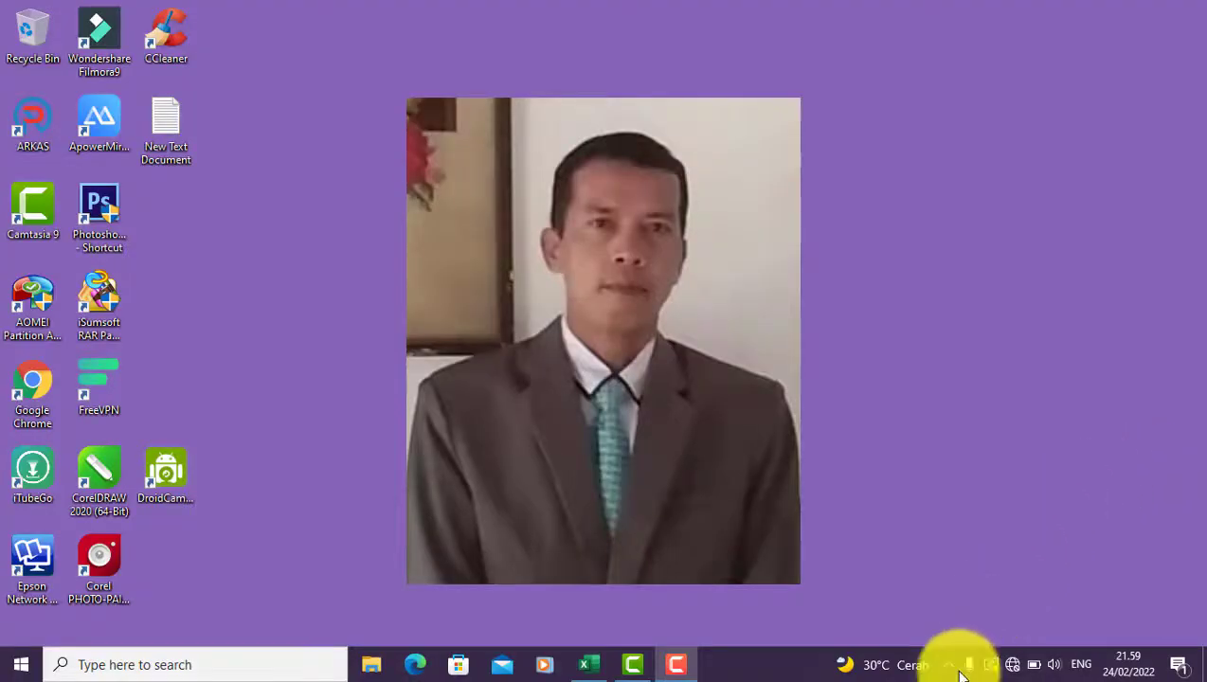
# Enter the first person's phone number under NO_HP 1; Excel drops its leading zero.
pyautogui.click(587, 668)
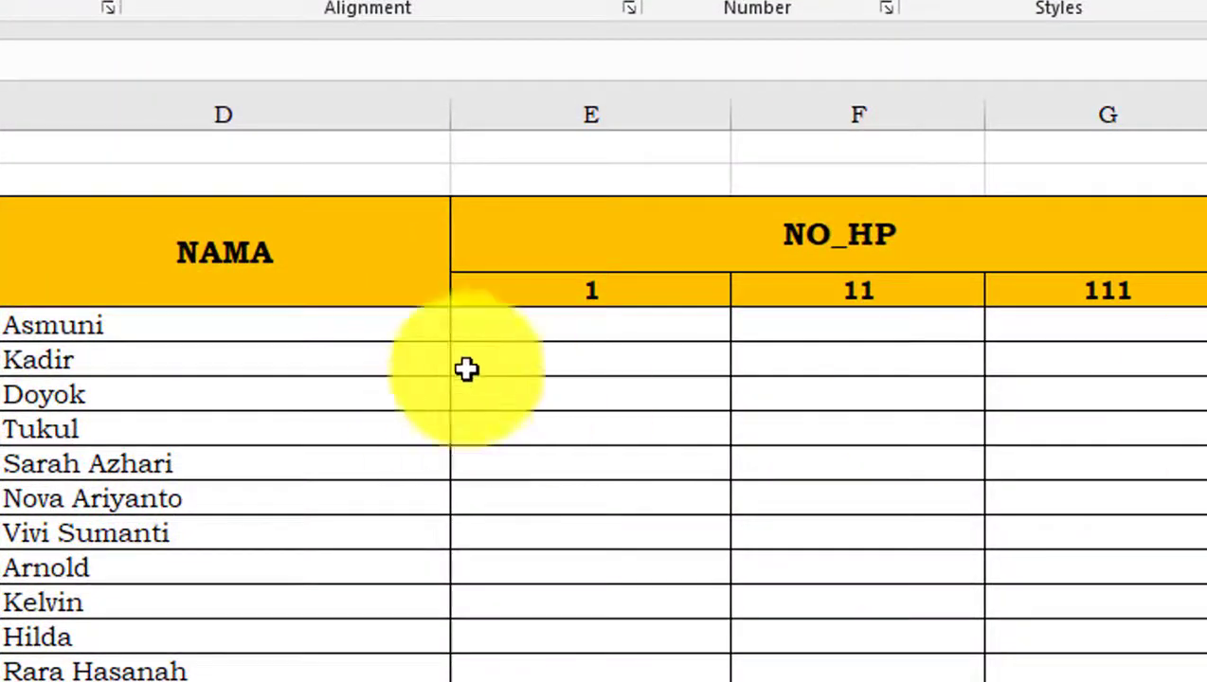
pyautogui.click(499, 330)
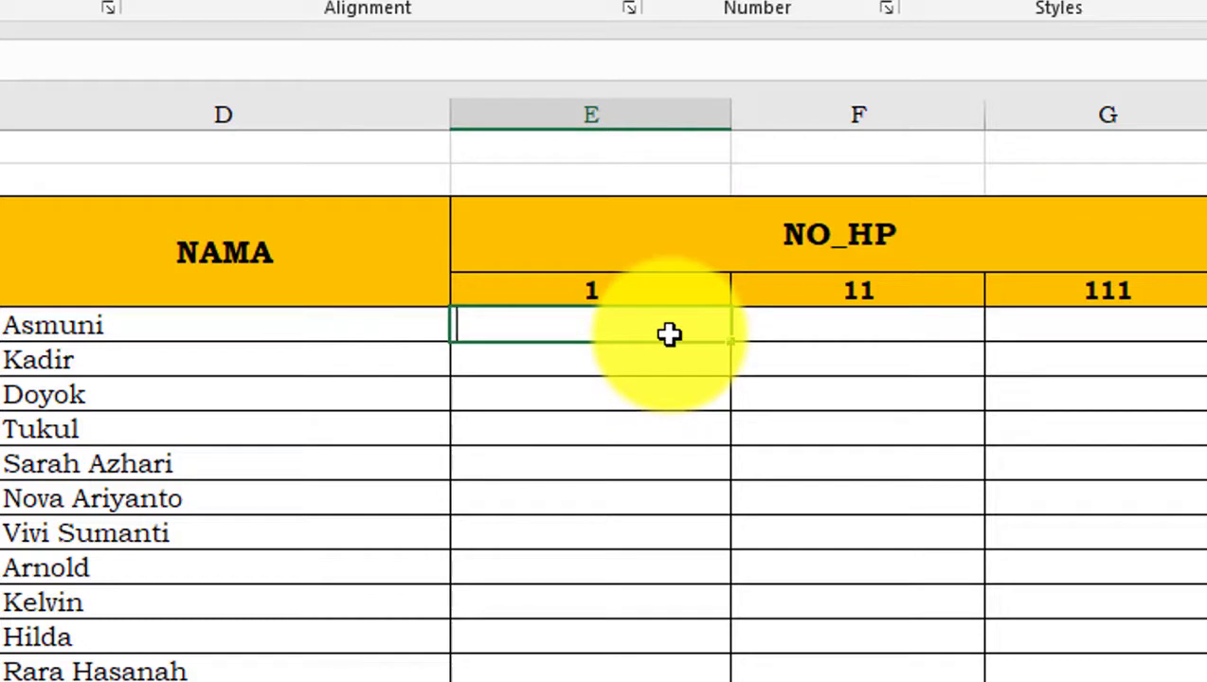
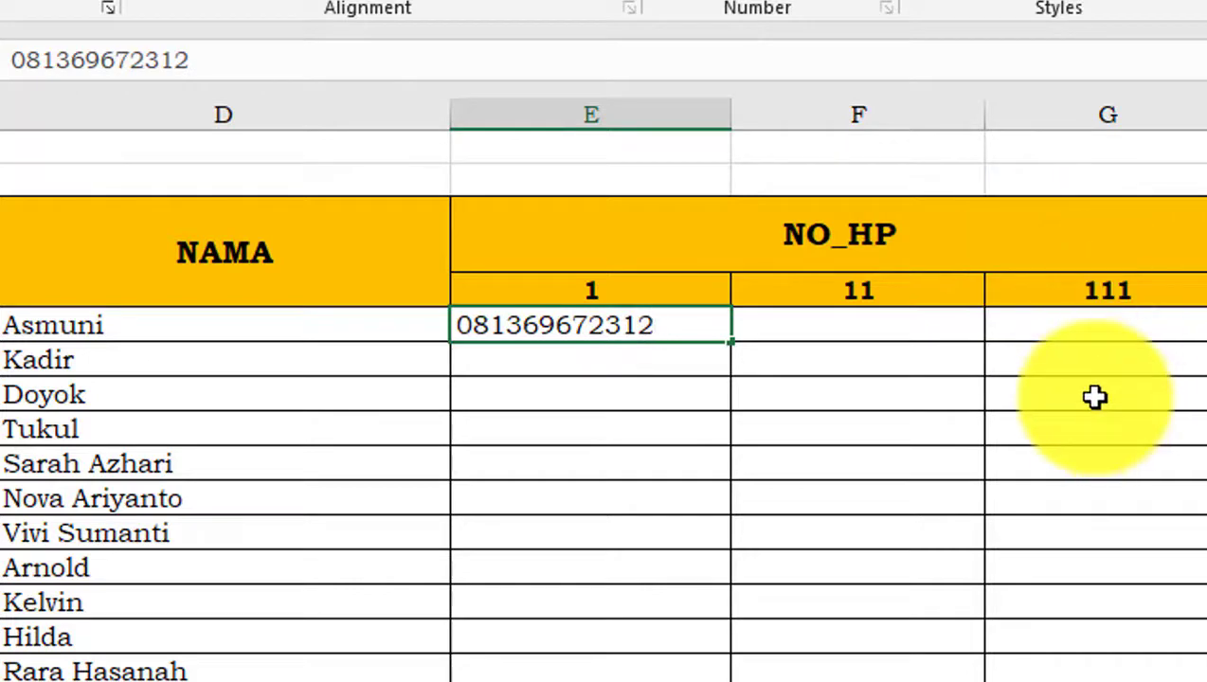
pyautogui.press('Return')
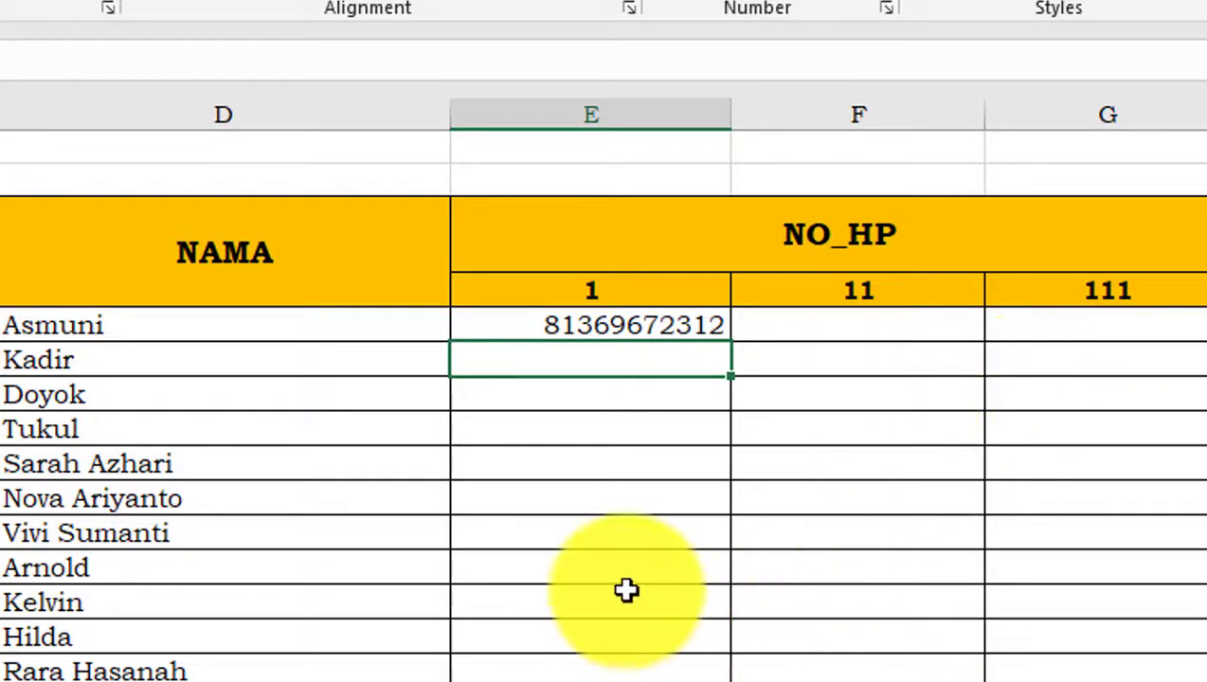
# Enter the seventh person's phone number, starting 0857, in NO_HP column 1.
pyautogui.click(634, 527)
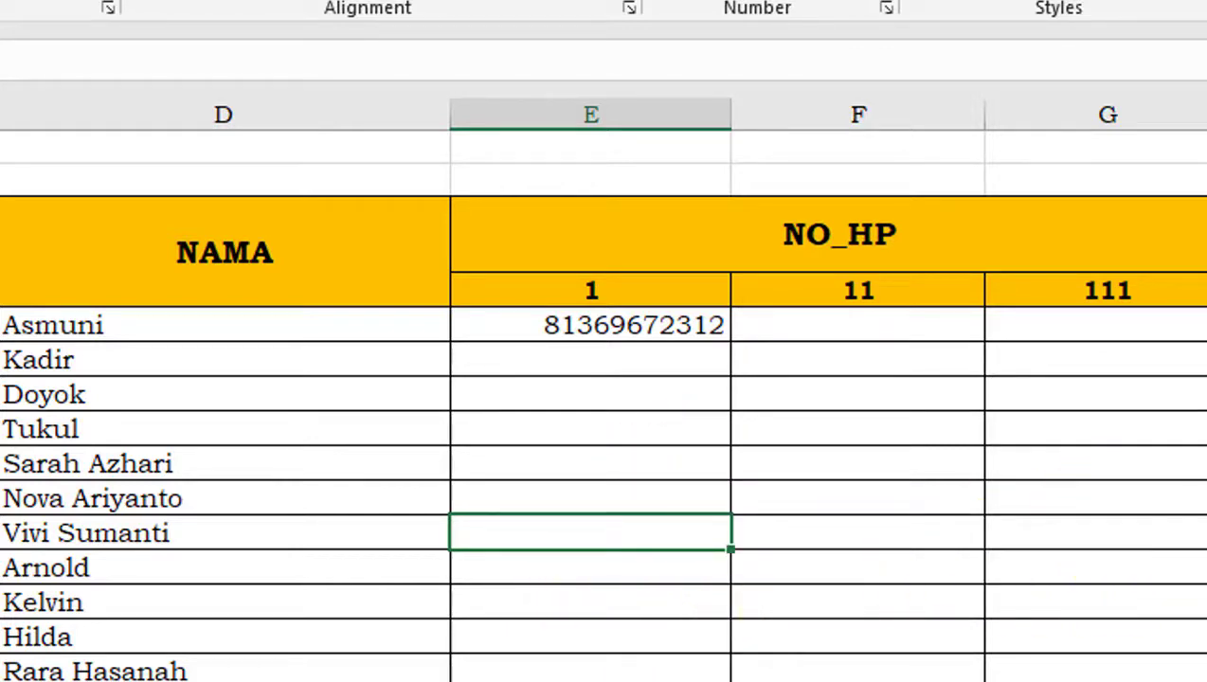
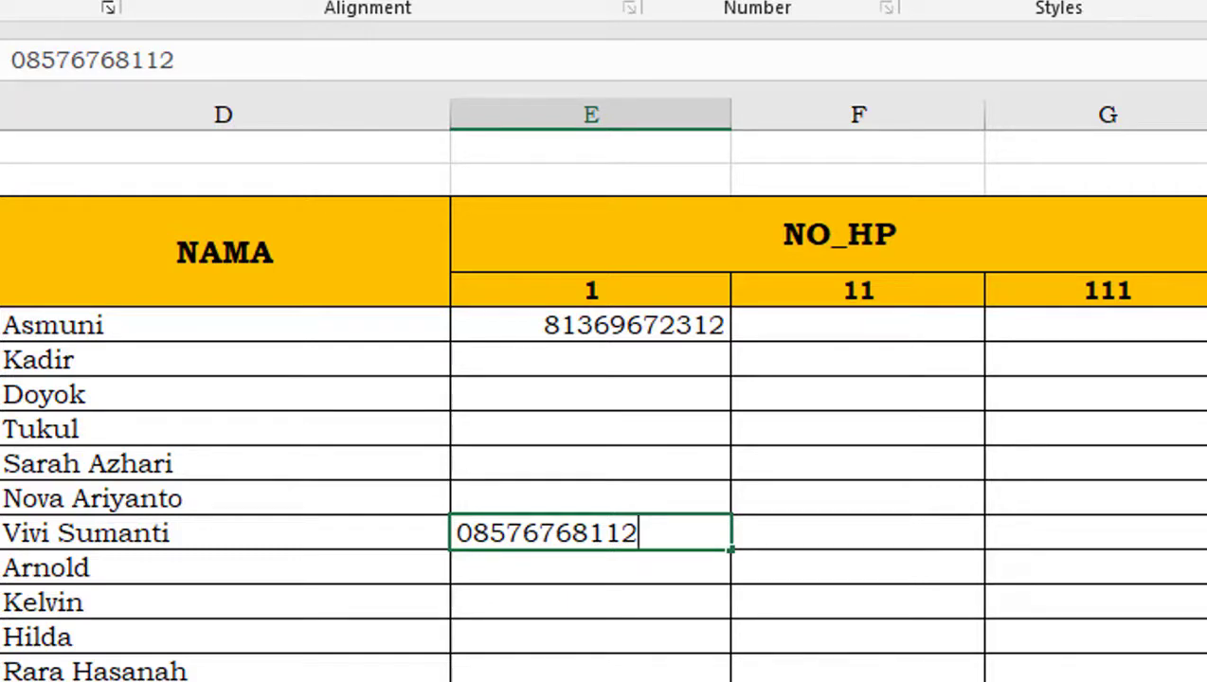
pyautogui.press('Return')
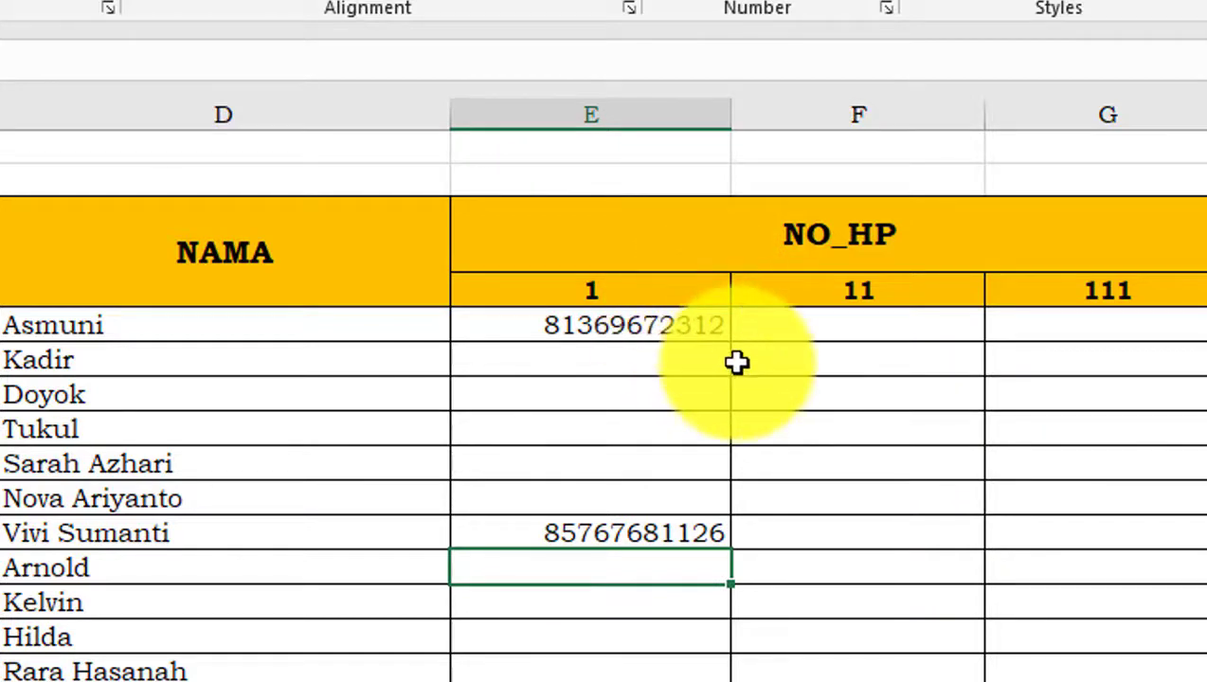
# Prefix the first phone number with '0 so it is stored as text.
pyautogui.click(660, 328)
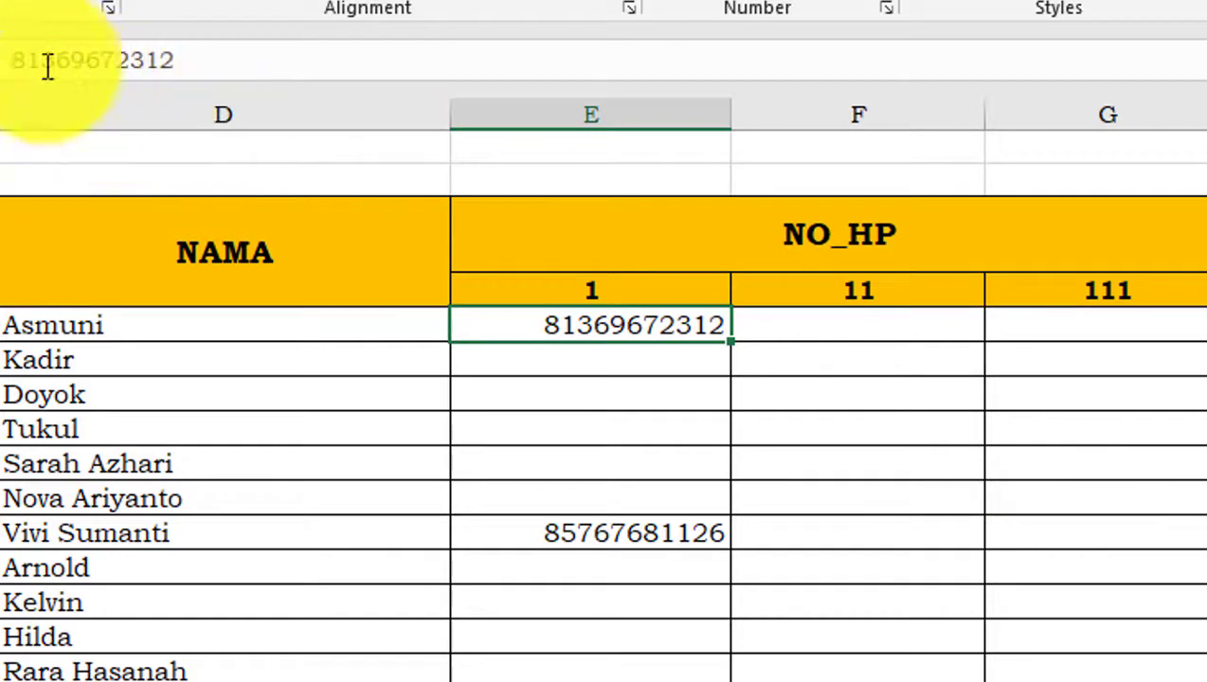
pyautogui.doubleClick(628, 324)
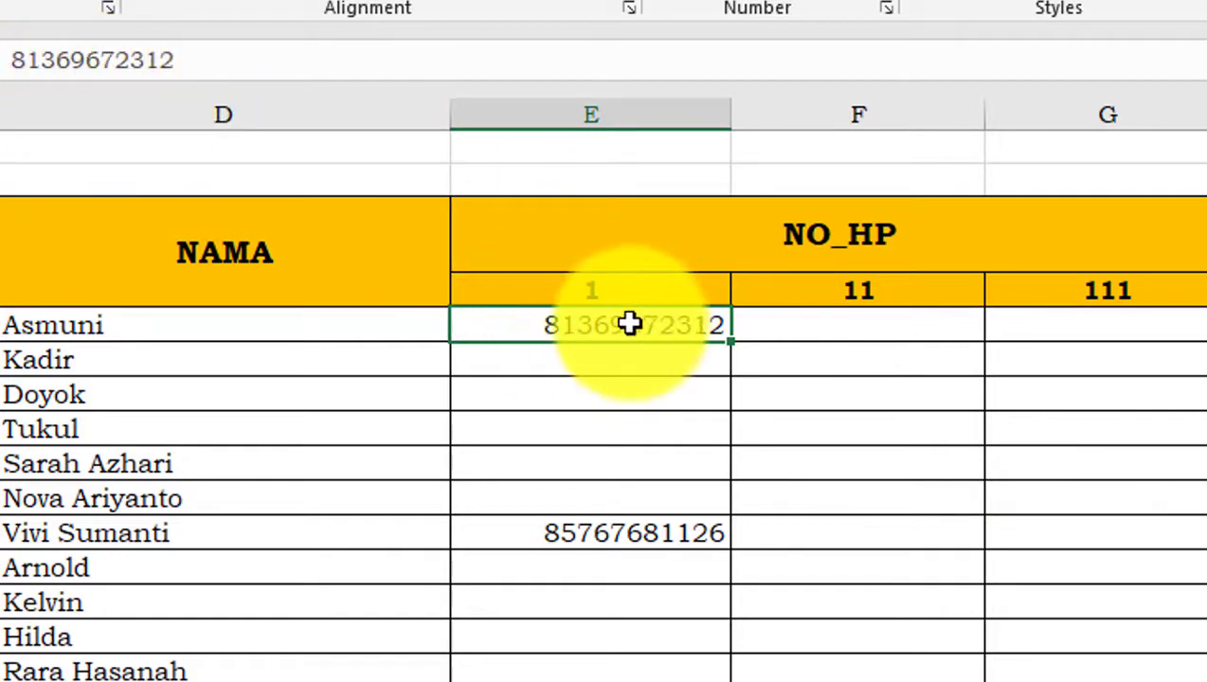
pyautogui.click(547, 324)
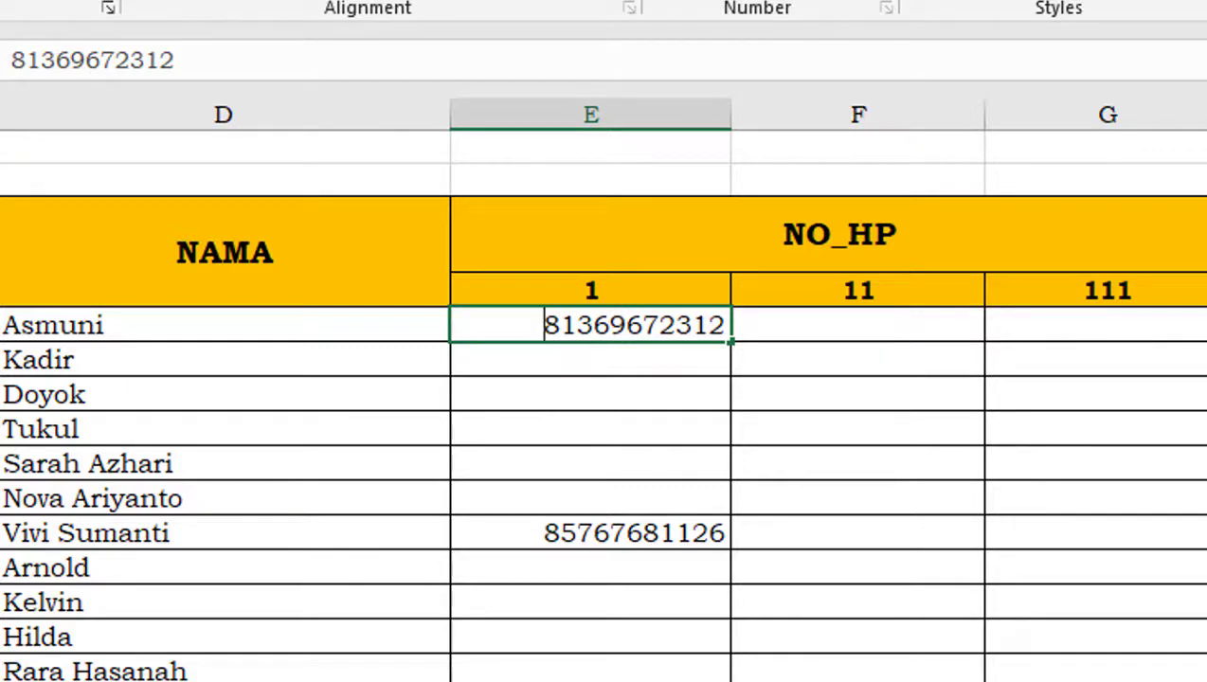
pyautogui.write("'0")
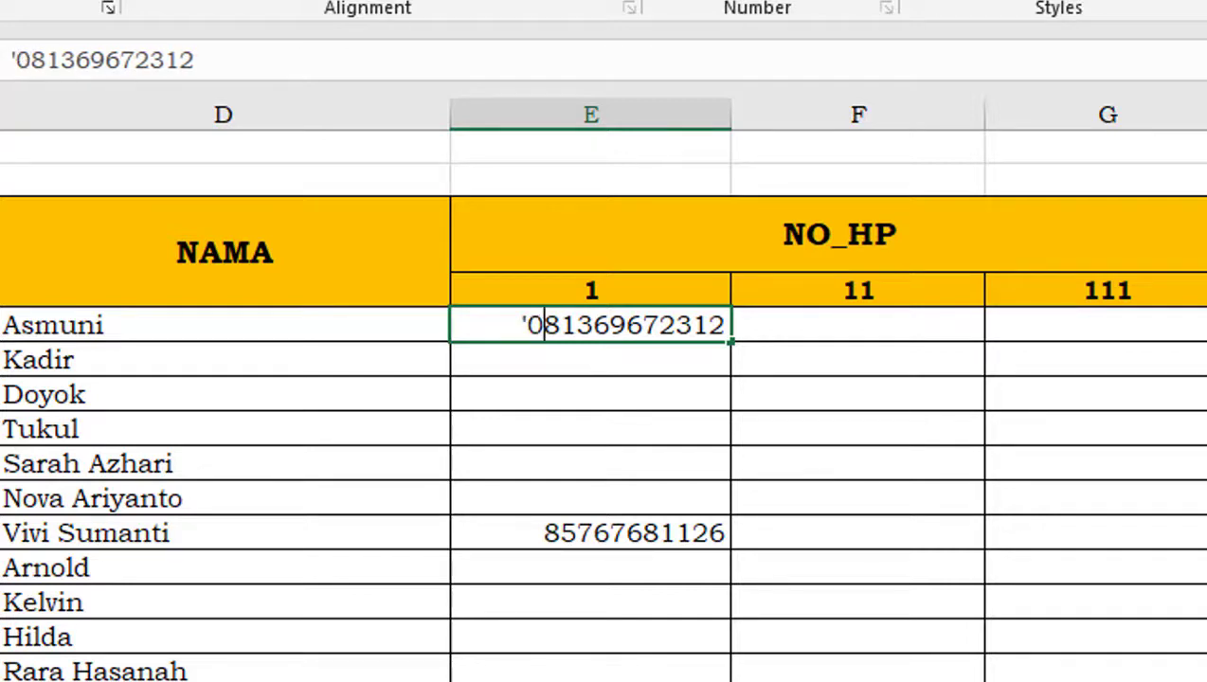
pyautogui.press('Return')
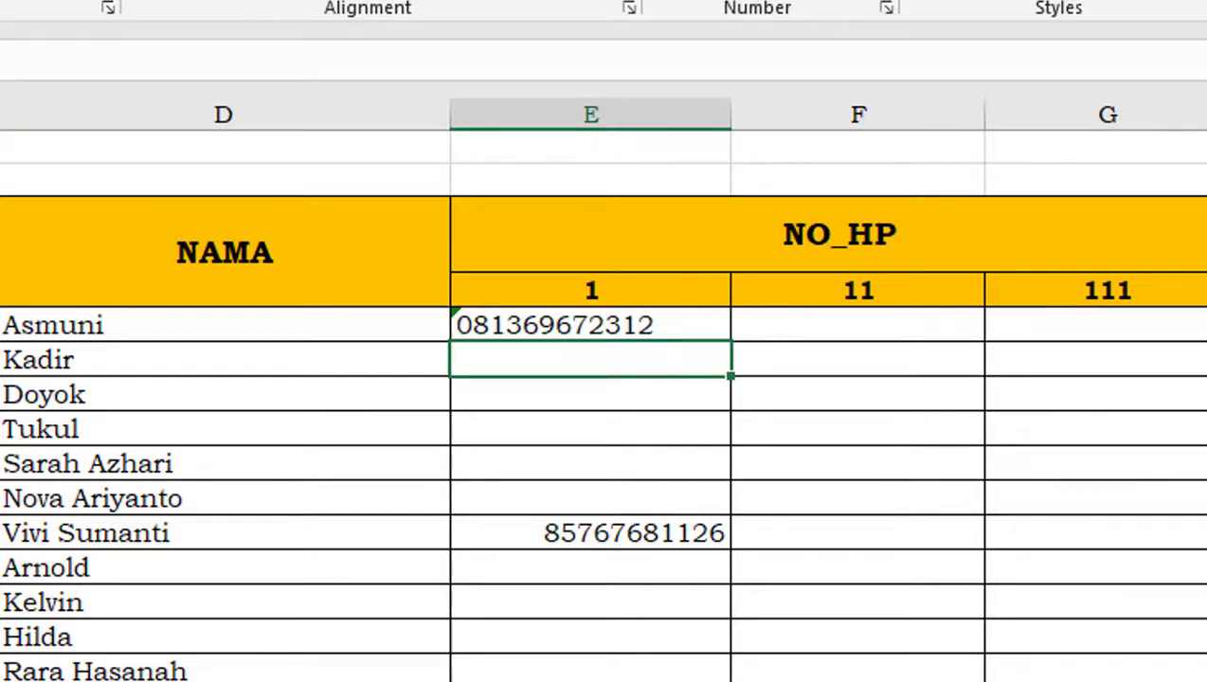
# Prefix the seventh person's phone number with '0 so it keeps its leading zero.
pyautogui.press('Down')
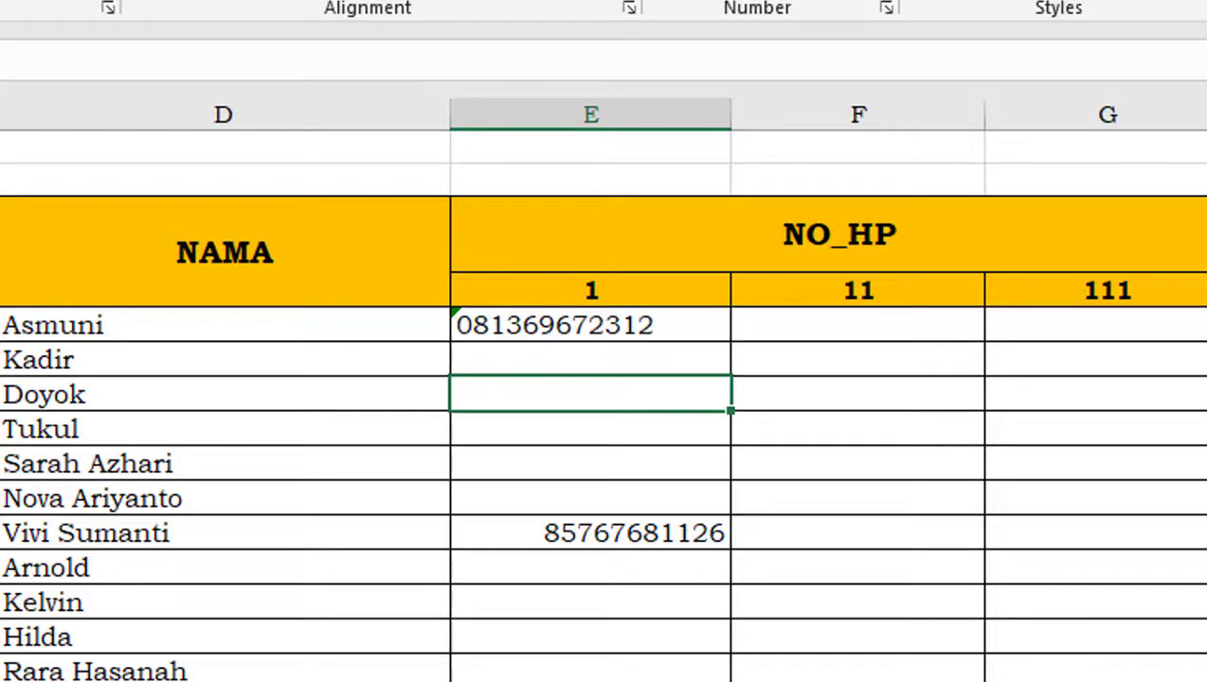
pyautogui.press('Down')
pyautogui.press('Down')
pyautogui.press('Down')
pyautogui.press('Down')
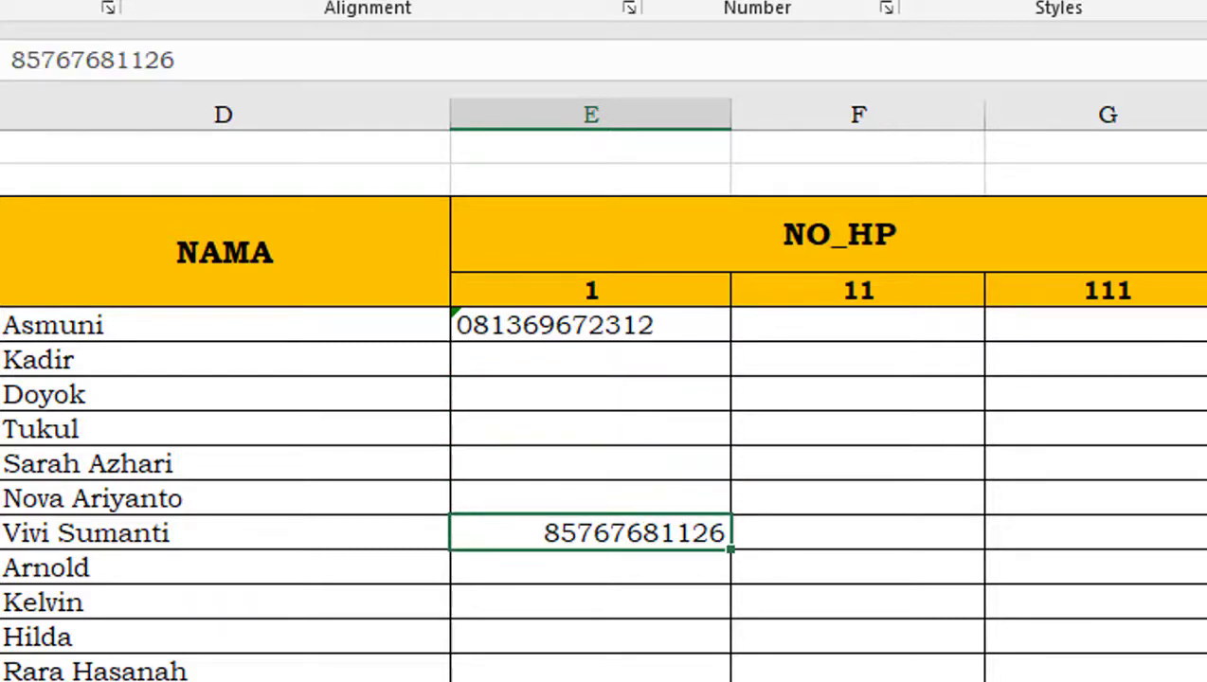
pyautogui.doubleClick(564, 531)
pyautogui.write("'")
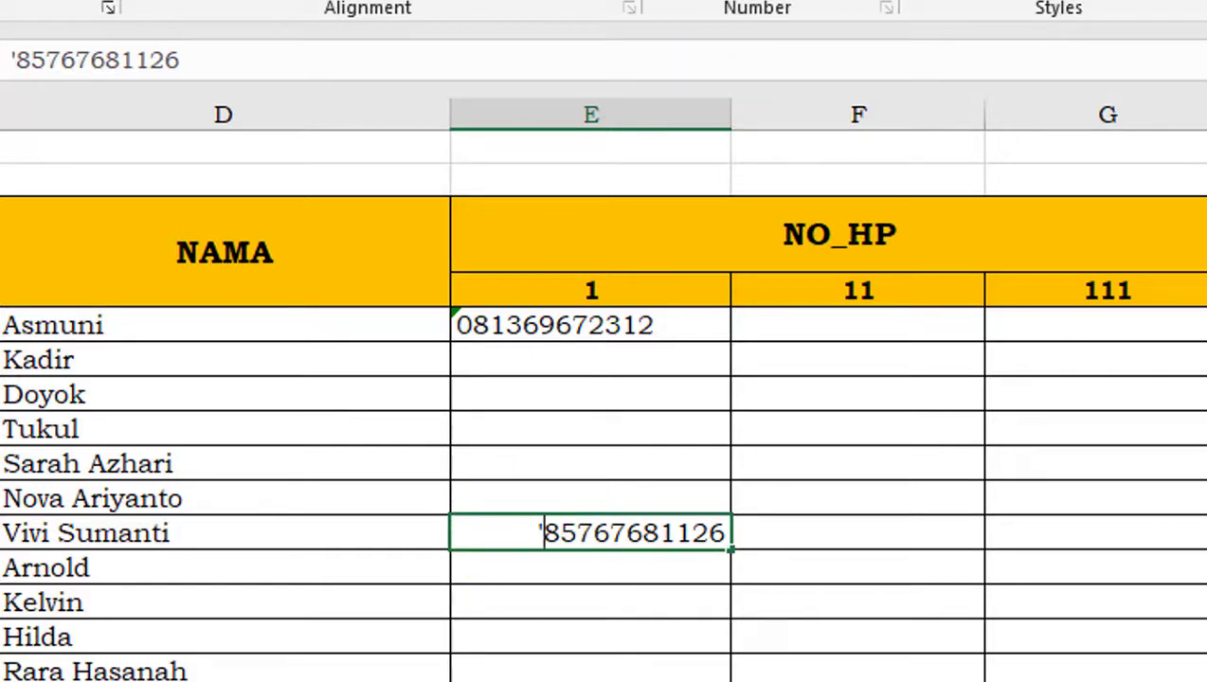
pyautogui.write('0')
pyautogui.press('Return')
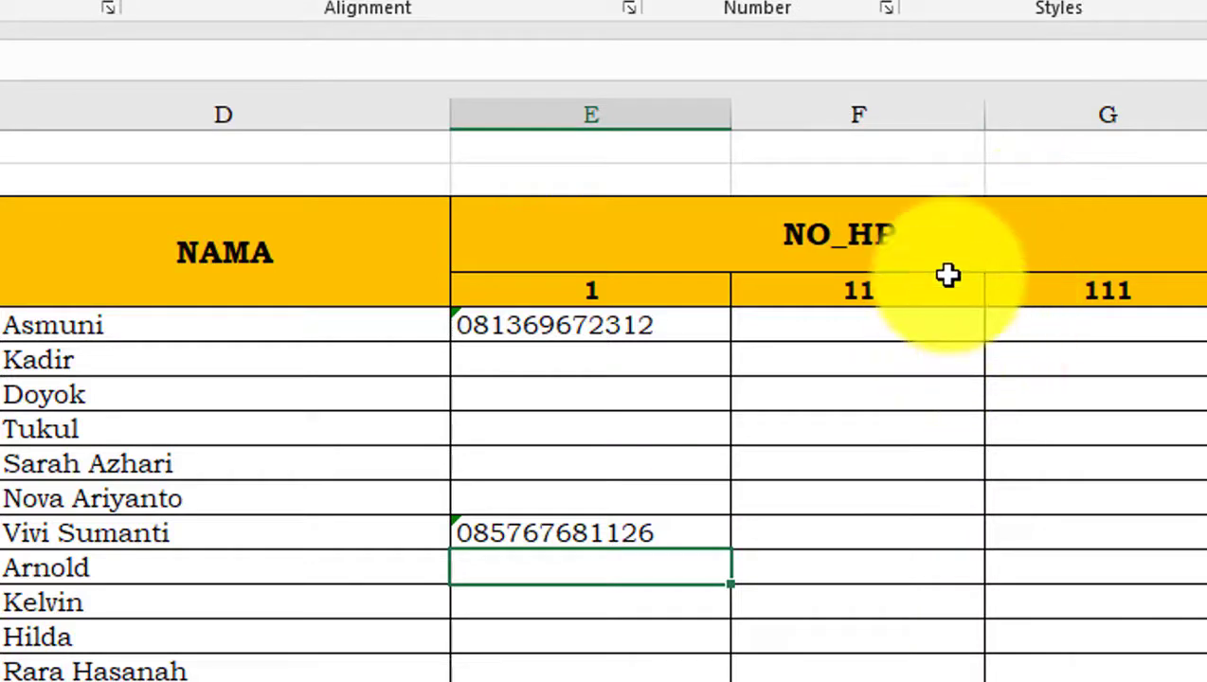
# Enter phone numbers for the first three people in F5, F6 and F7.
pyautogui.click(827, 331)
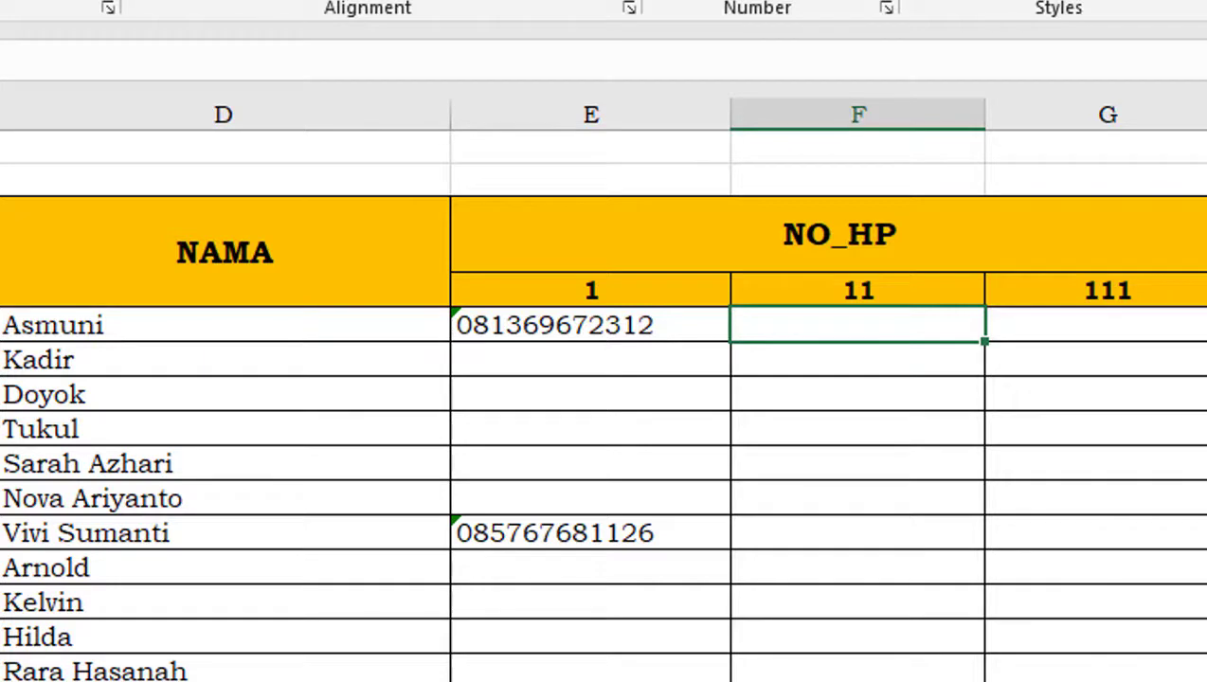
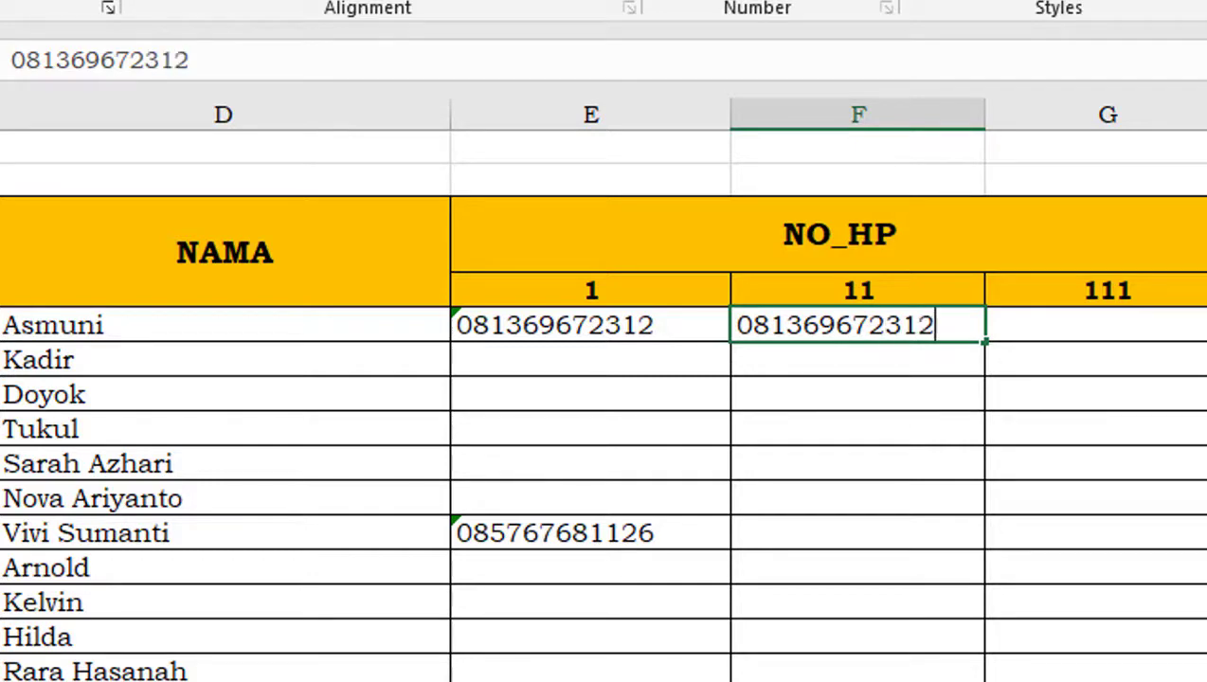
pyautogui.press('Return')
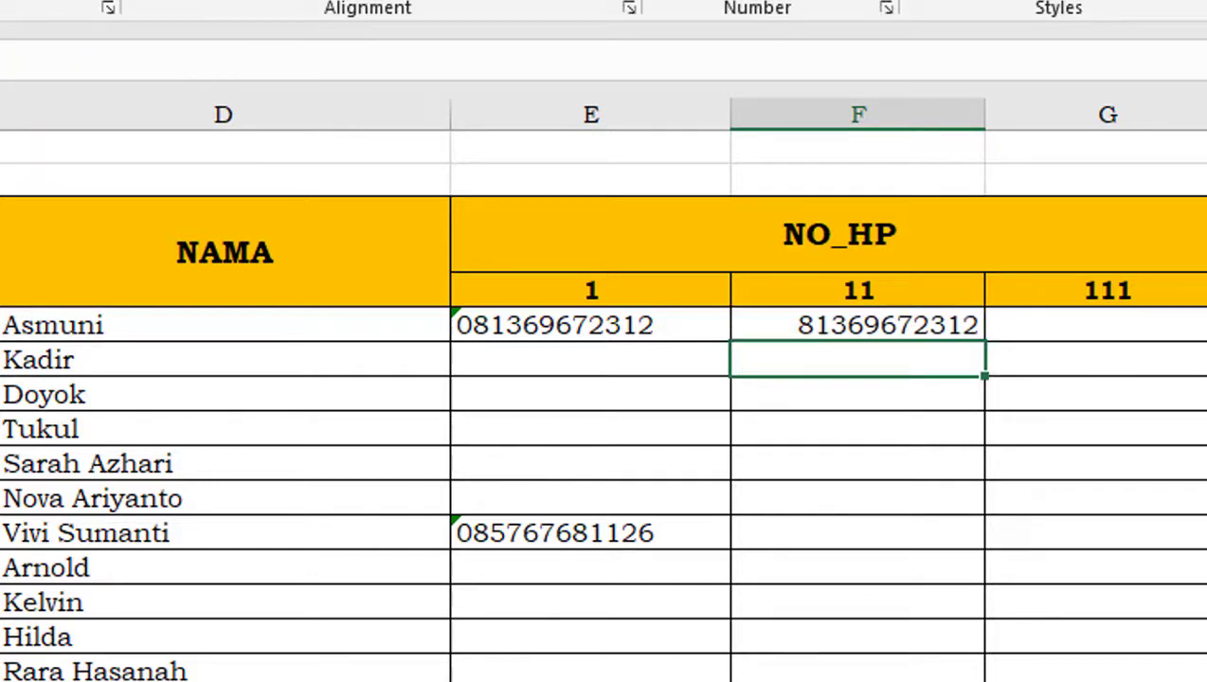
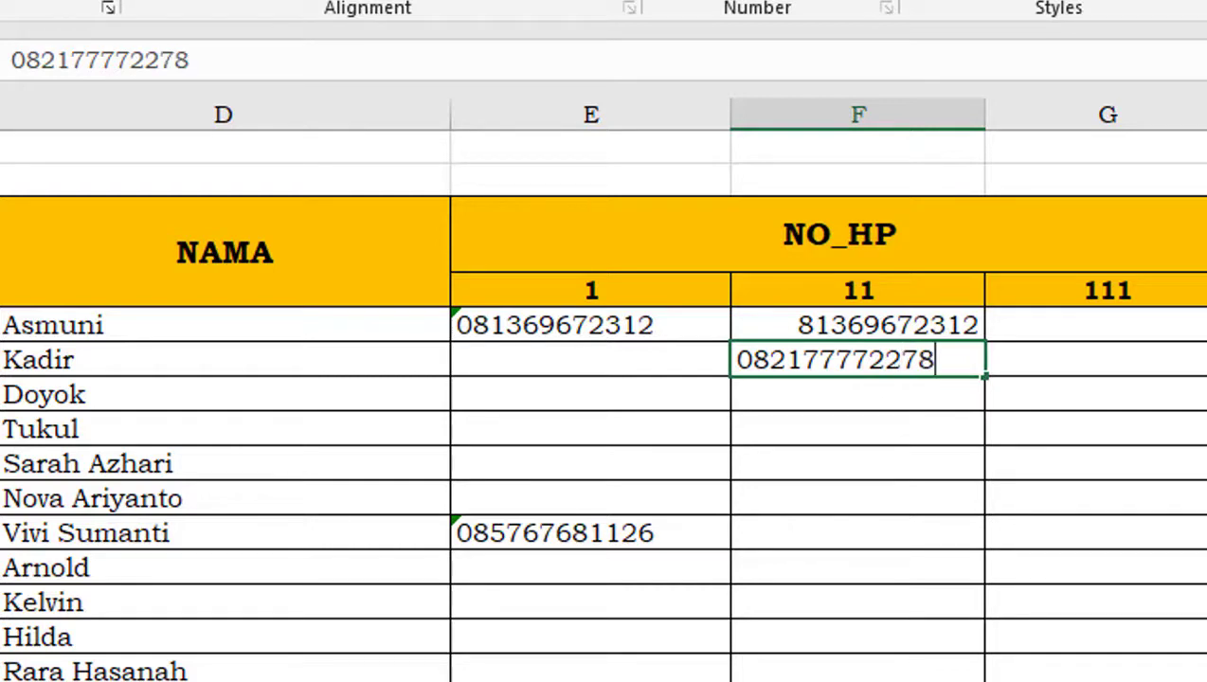
pyautogui.press('Return')
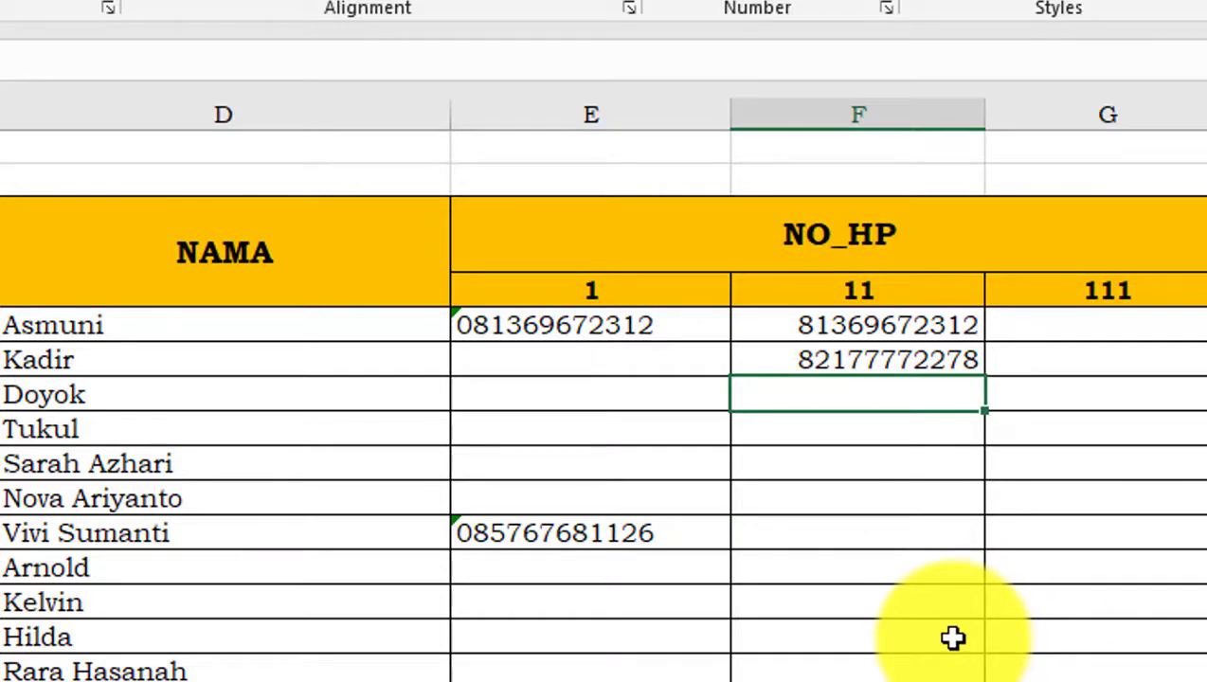
pyautogui.write('0857')
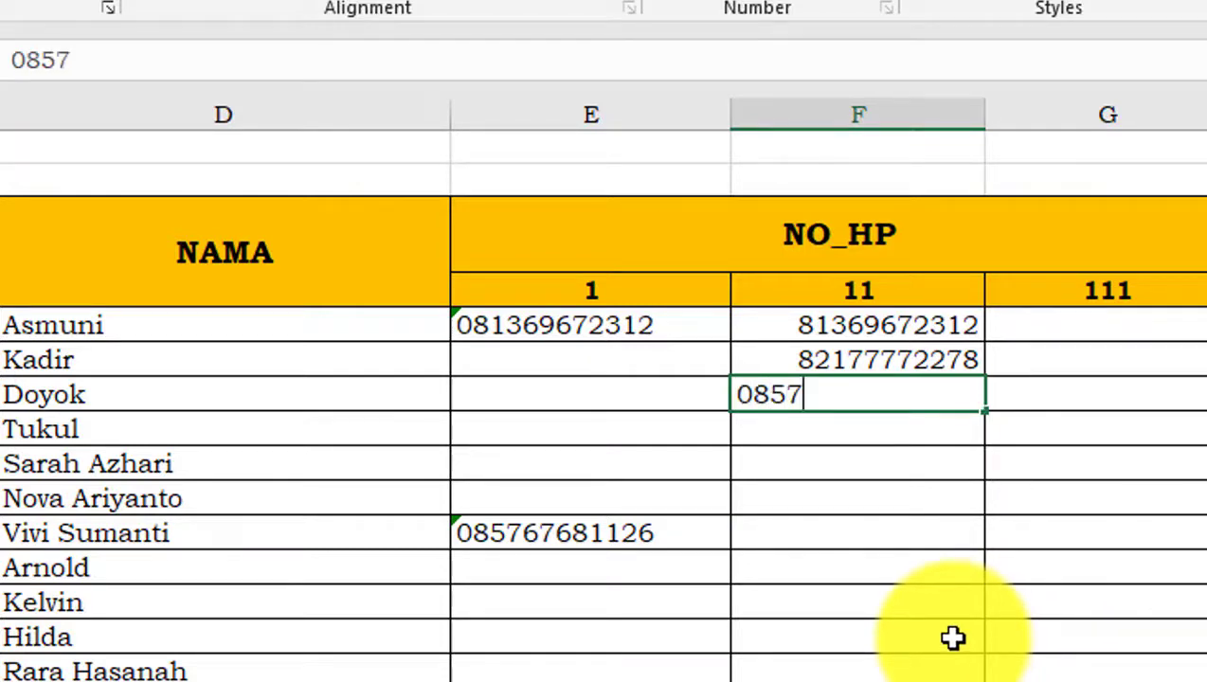
pyautogui.write('45555')
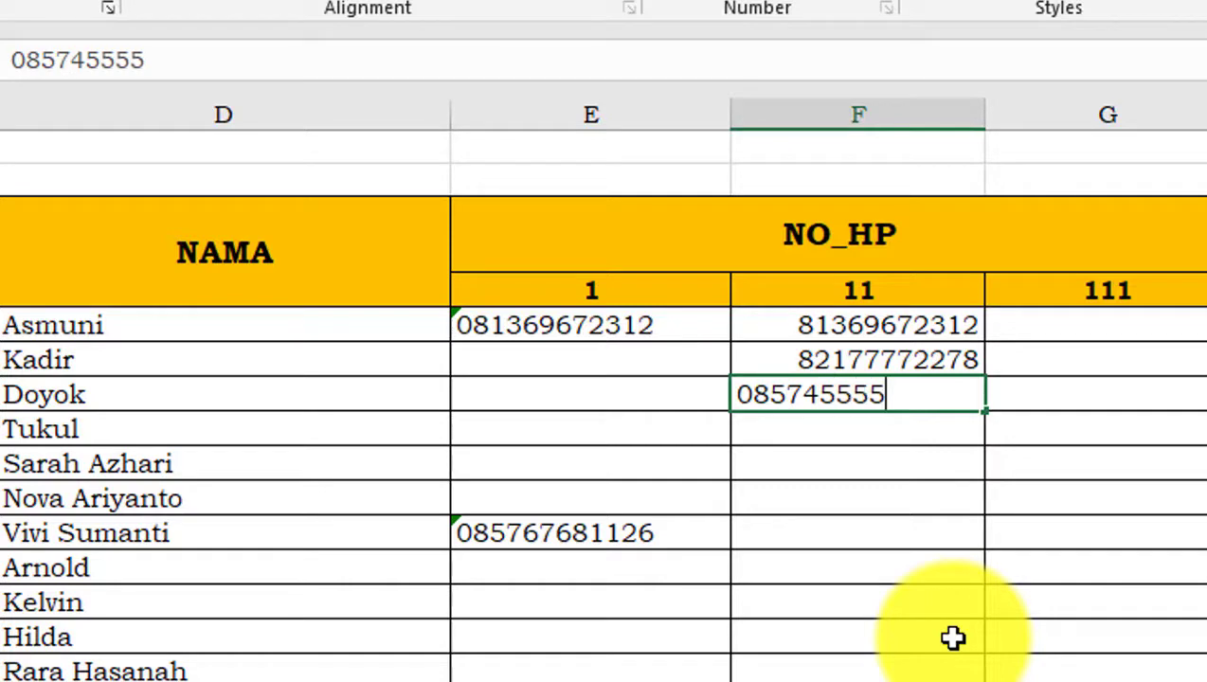
pyautogui.write('55')
pyautogui.press('Return')
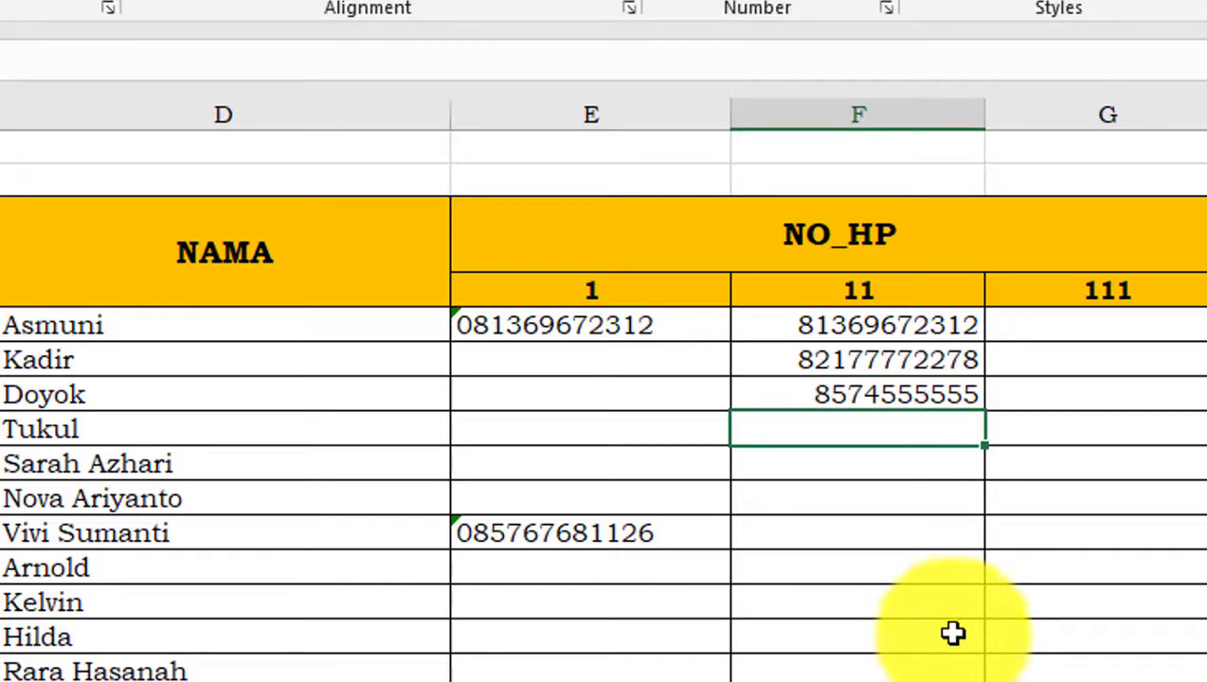
# Add a missing 8 to the F7 phone number, then select F5:F15.
pyautogui.click(938, 391)
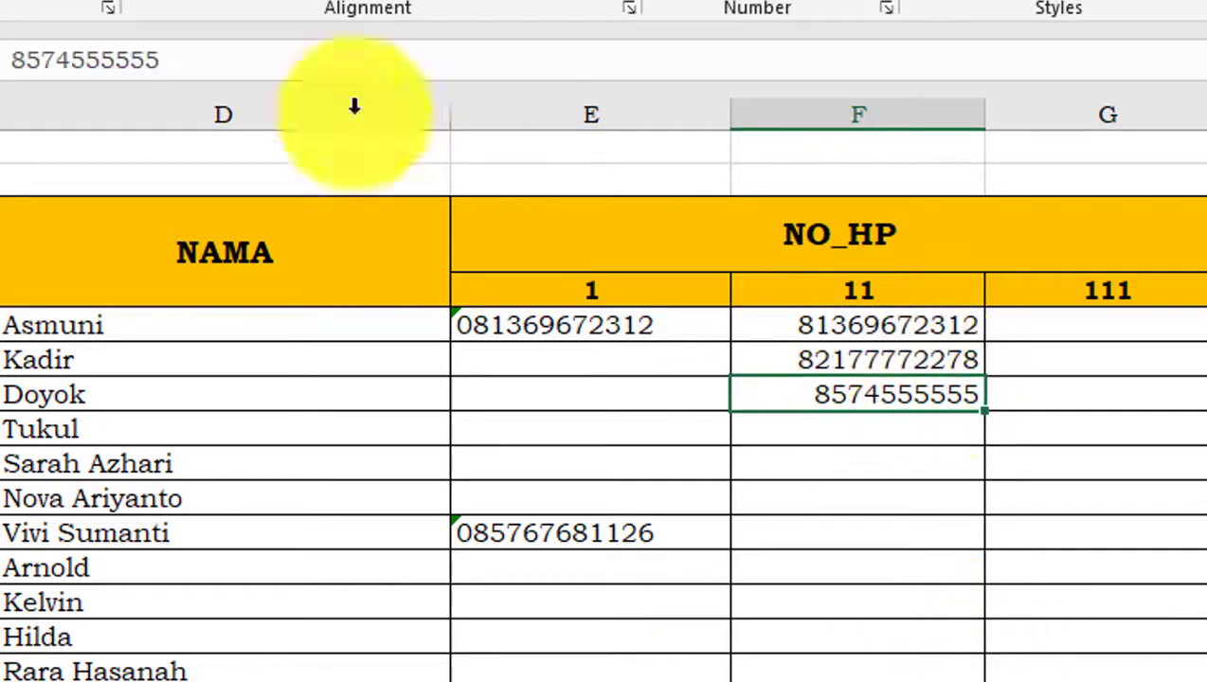
pyautogui.click(207, 58)
pyautogui.write('8')
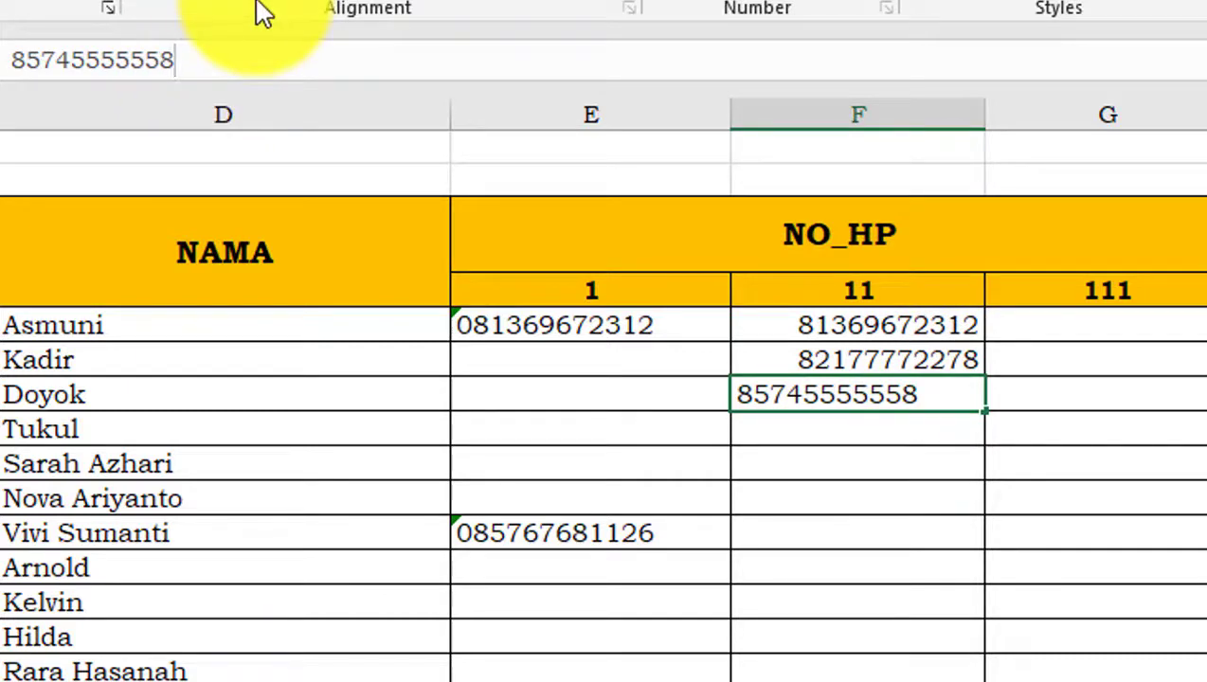
pyautogui.press('Return')
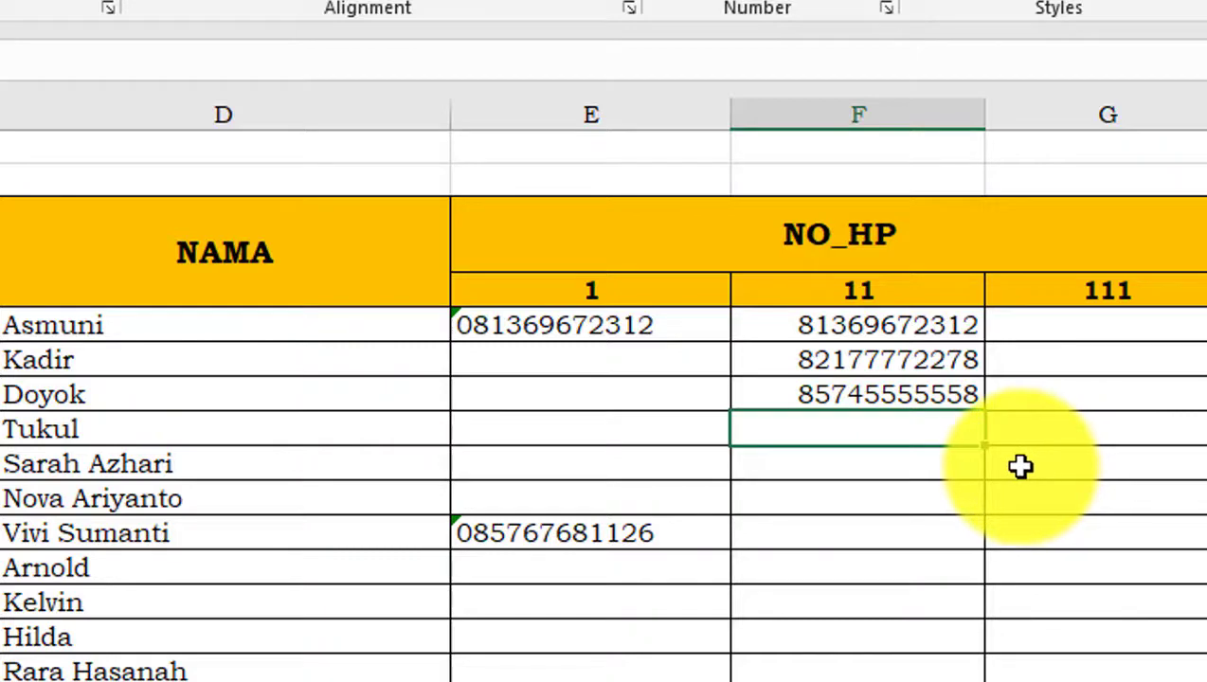
pyautogui.click(891, 325)
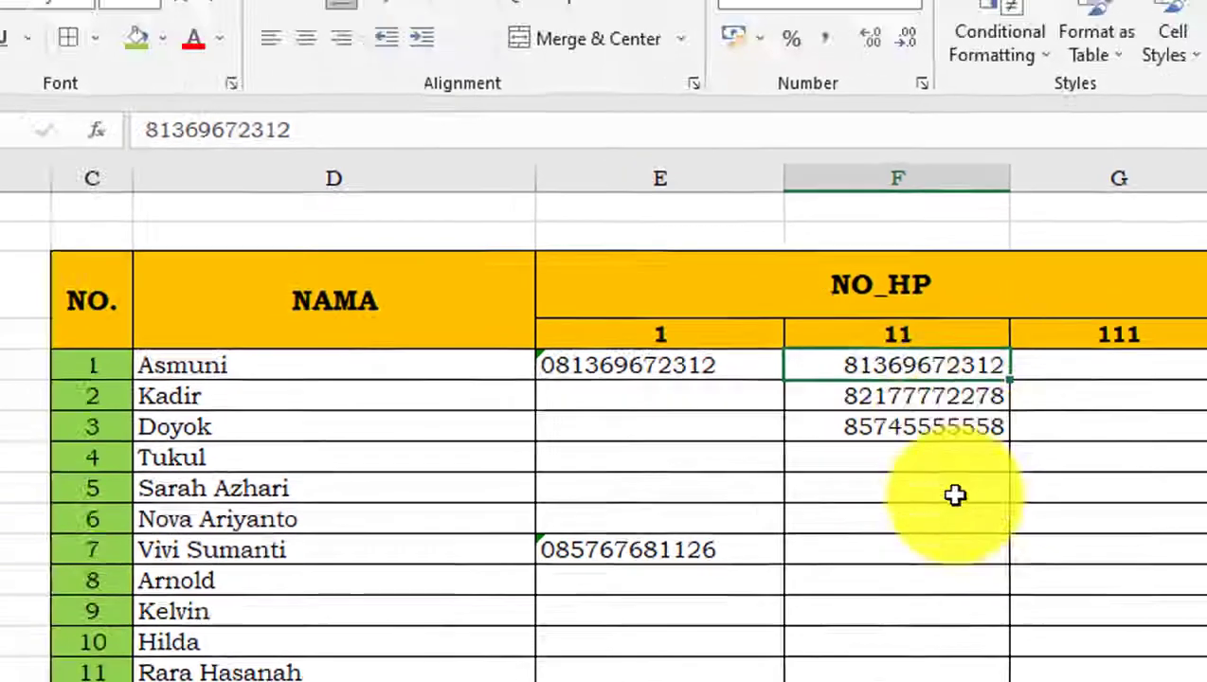
pyautogui.keyDown('shift'); pyautogui.click(994, 664); pyautogui.keyUp('shift')
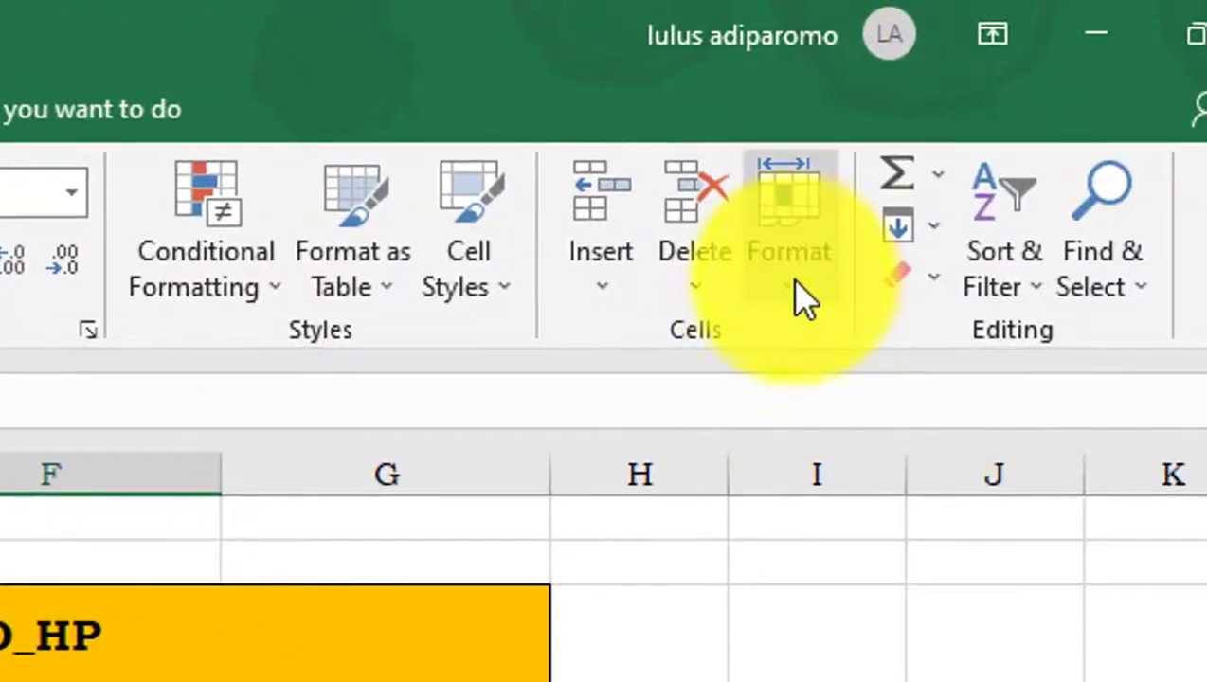
# Apply the custom number format "0"# to F5:F15 through Format Cells.
pyautogui.click(804, 299)
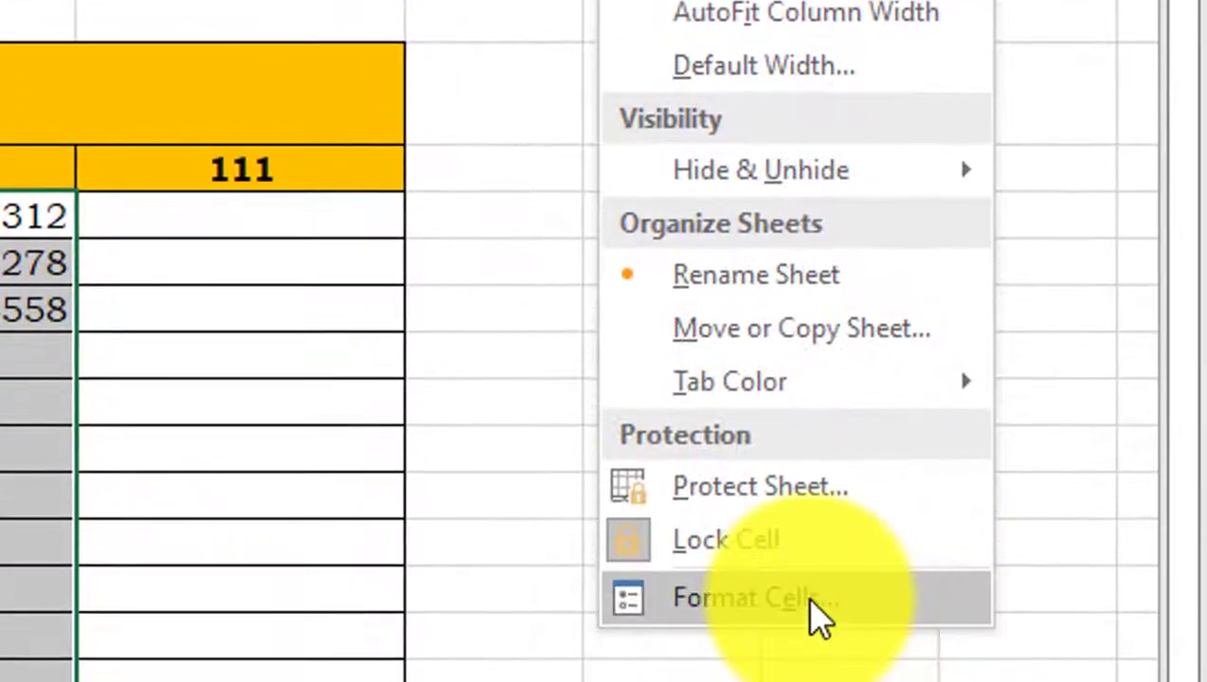
pyautogui.click(816, 611)
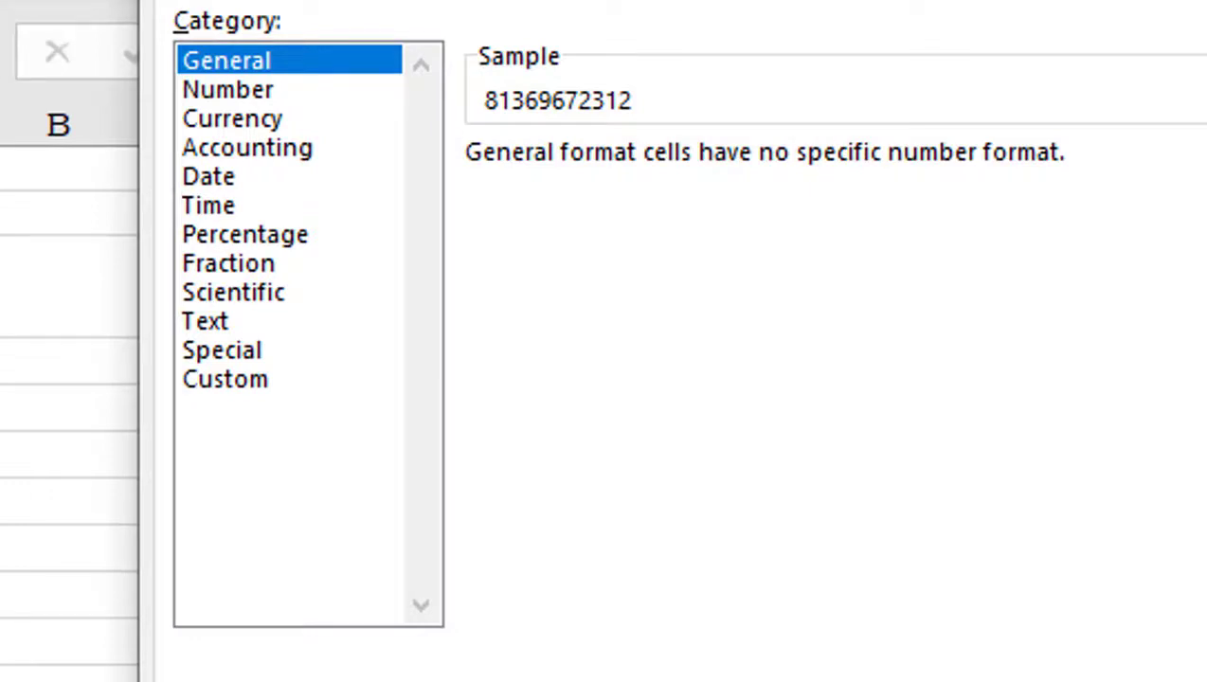
pyautogui.click(252, 391)
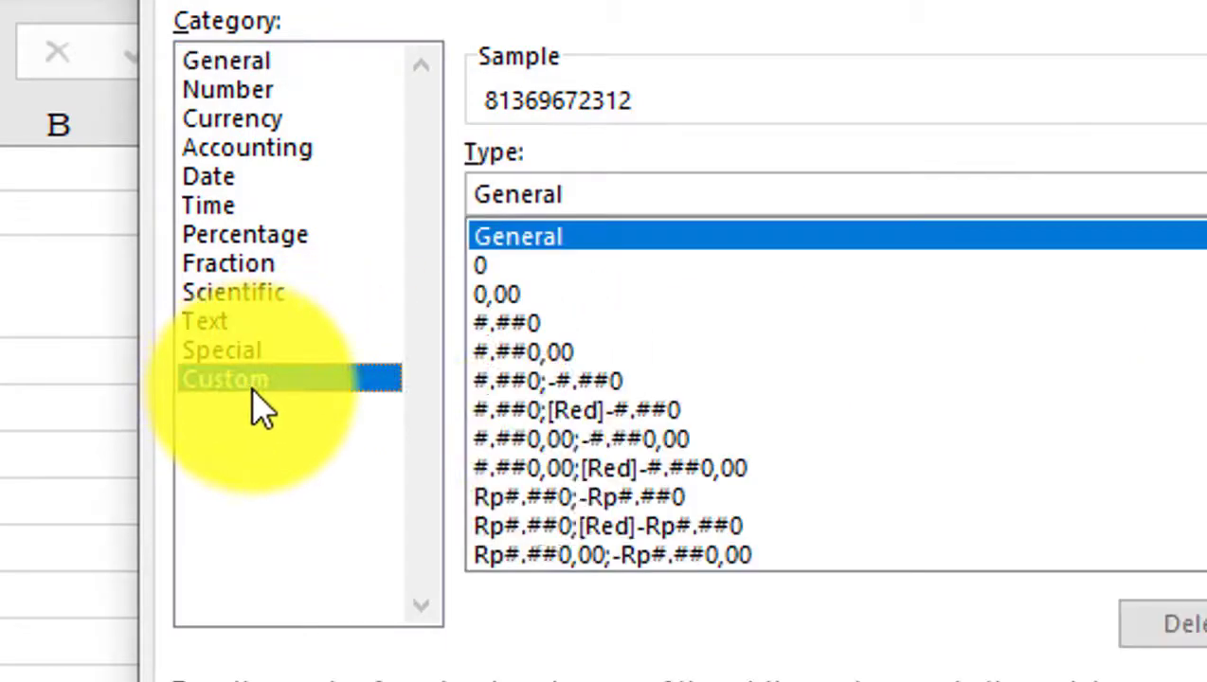
pyautogui.click(637, 194)
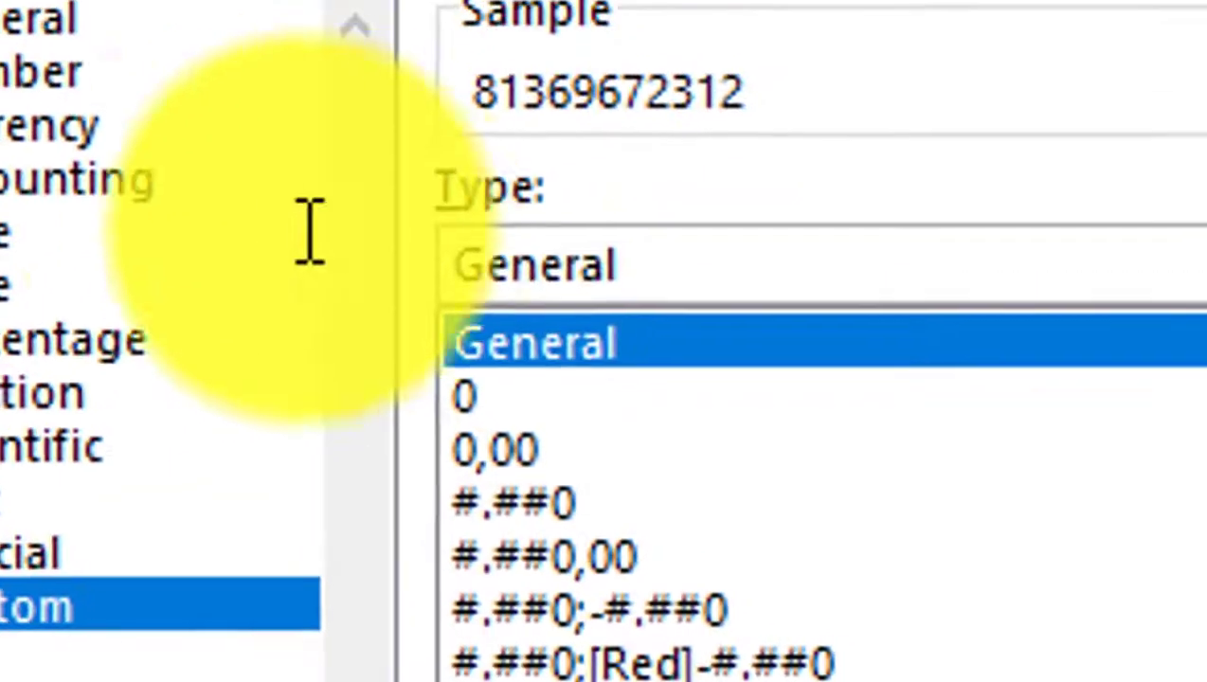
pyautogui.hotkey('shift', 'Home')
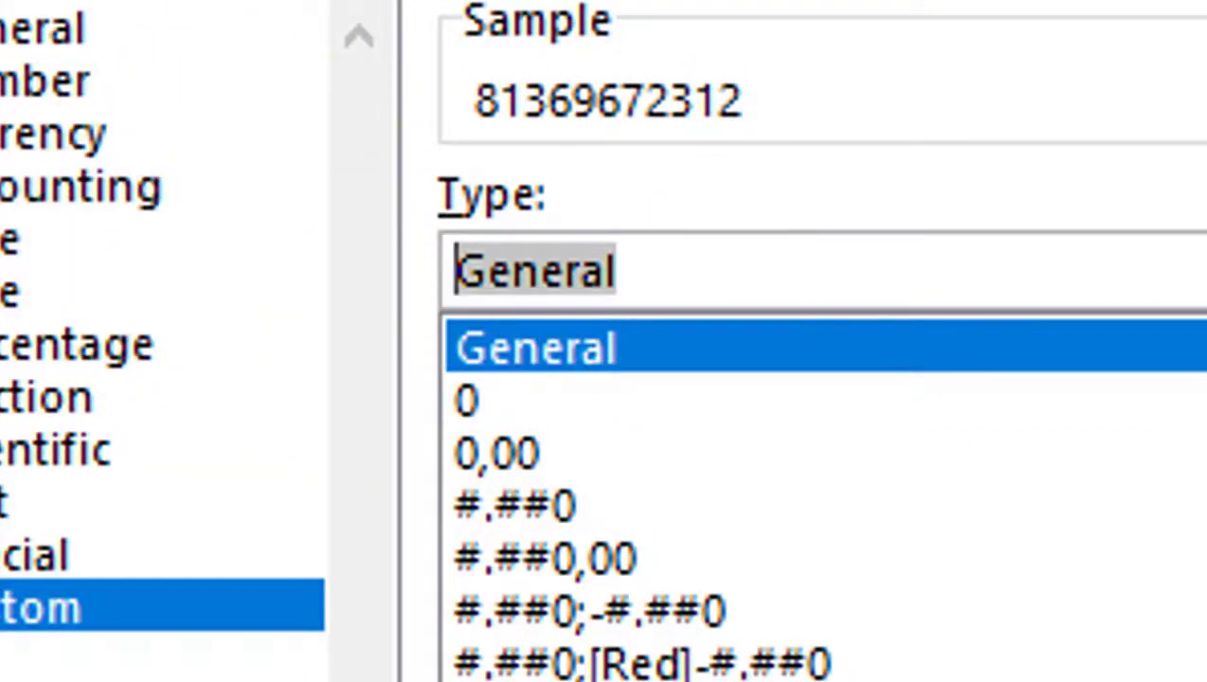
pyautogui.write('"')
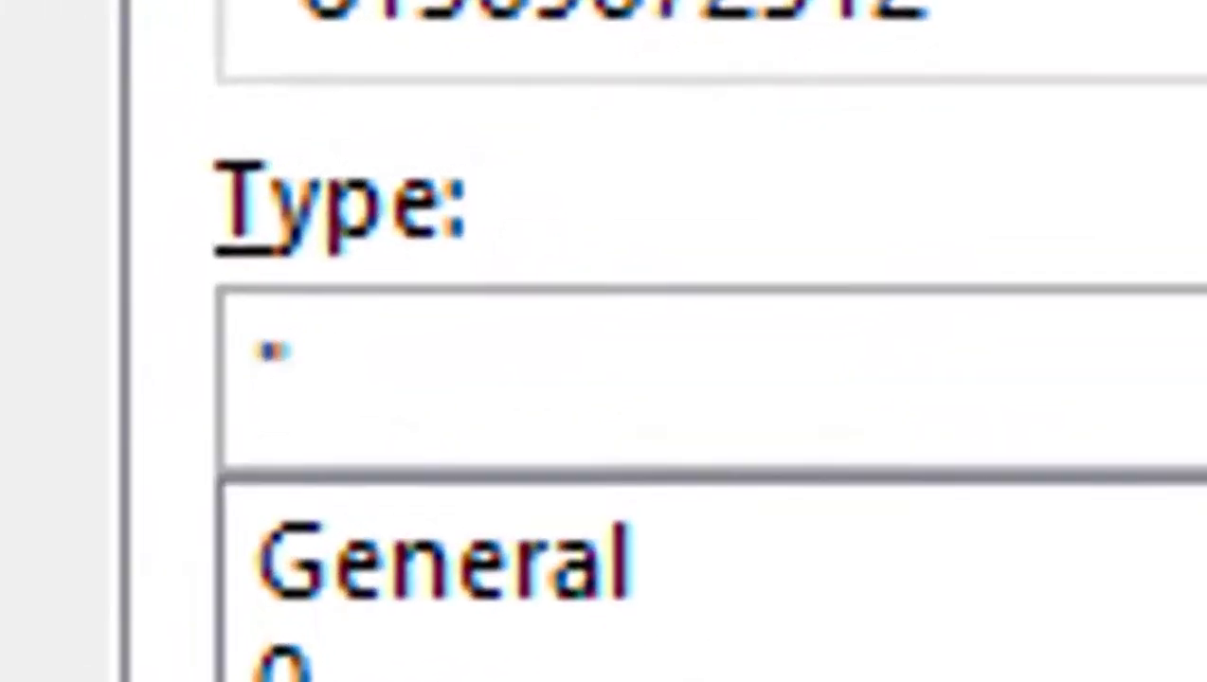
pyautogui.write('0')
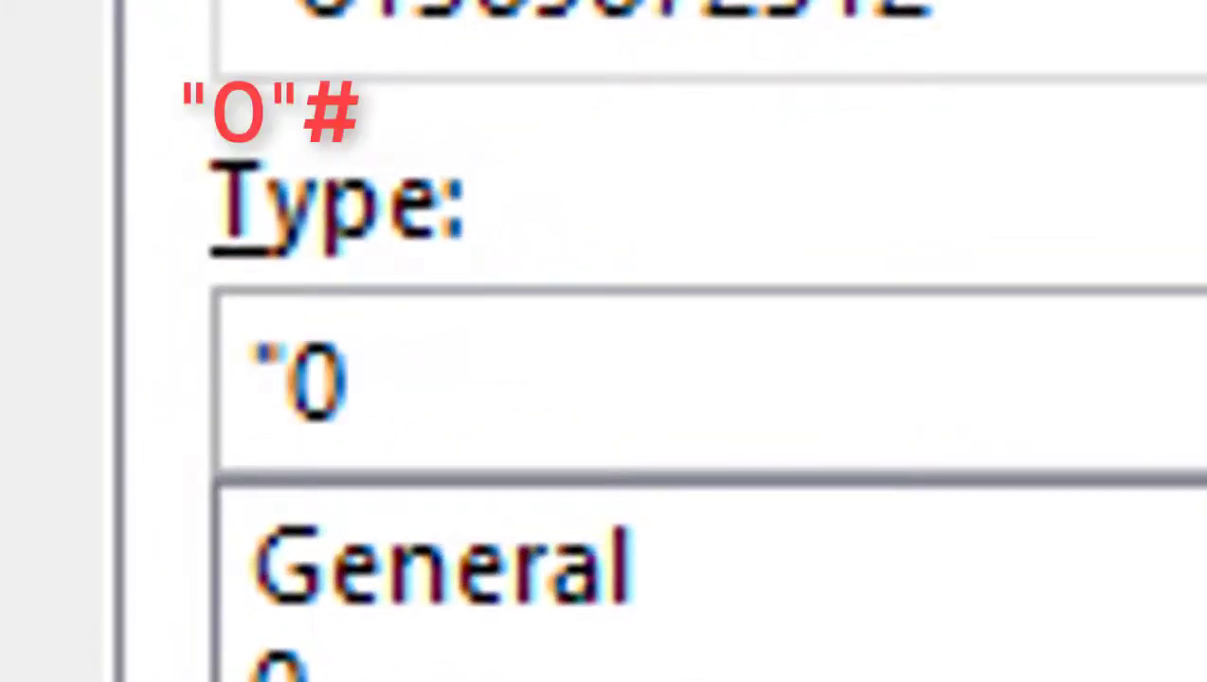
pyautogui.write('"#')
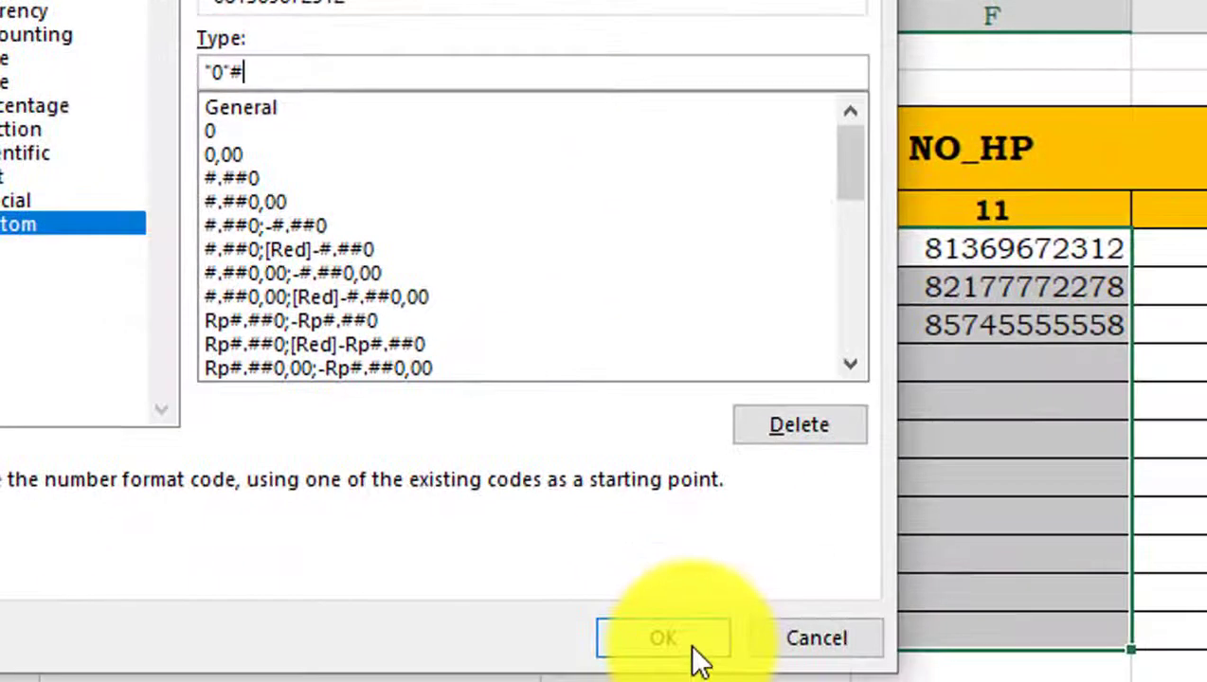
pyautogui.click(693, 648)
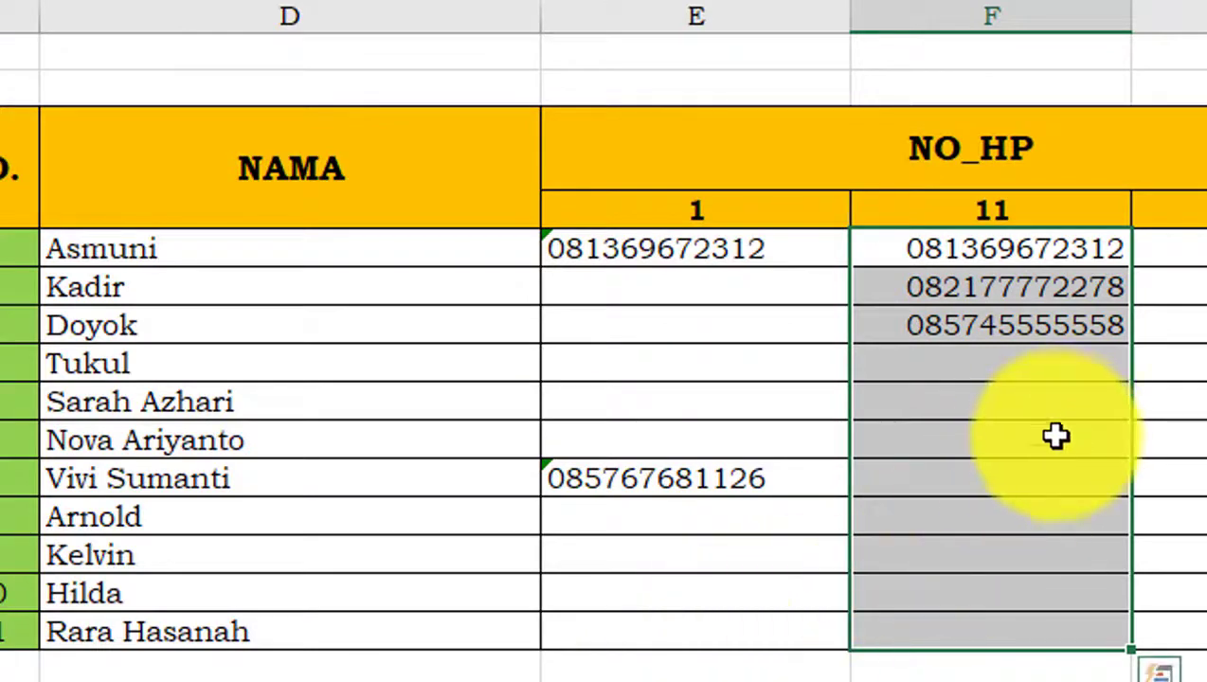
# Enter a phone number in F8 and correct it by adding a 6.
pyautogui.click(1006, 524)
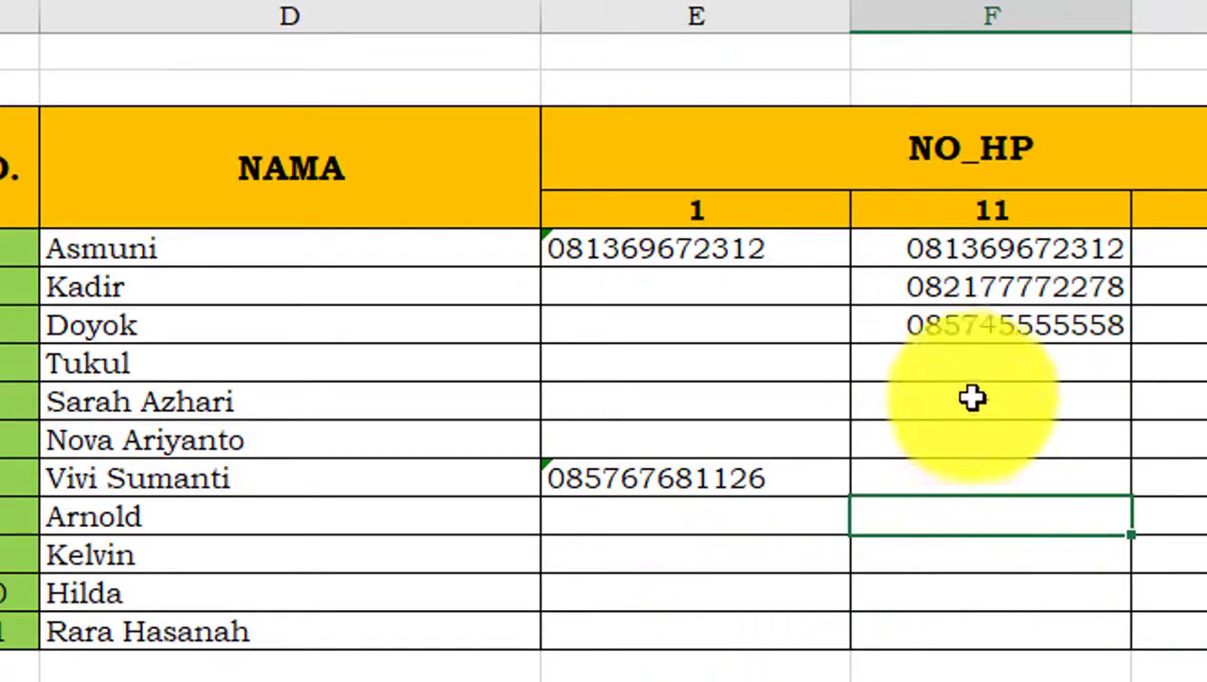
pyautogui.click(957, 364)
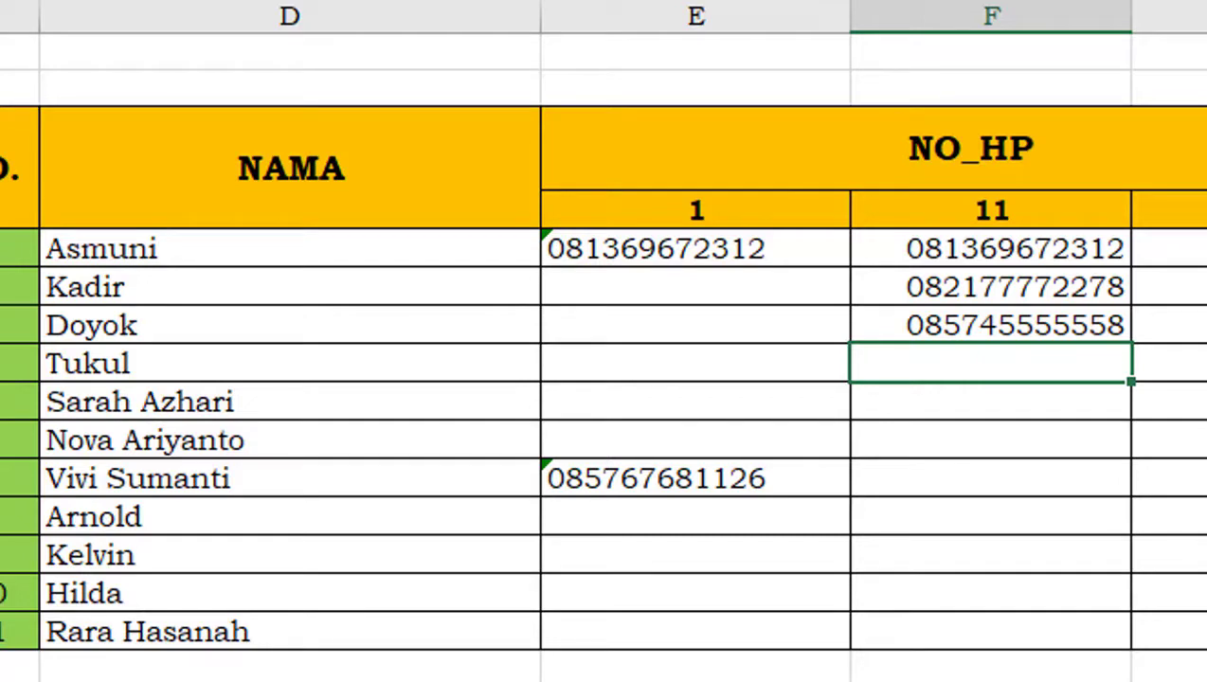
pyautogui.write('0')
pyautogui.write('85')
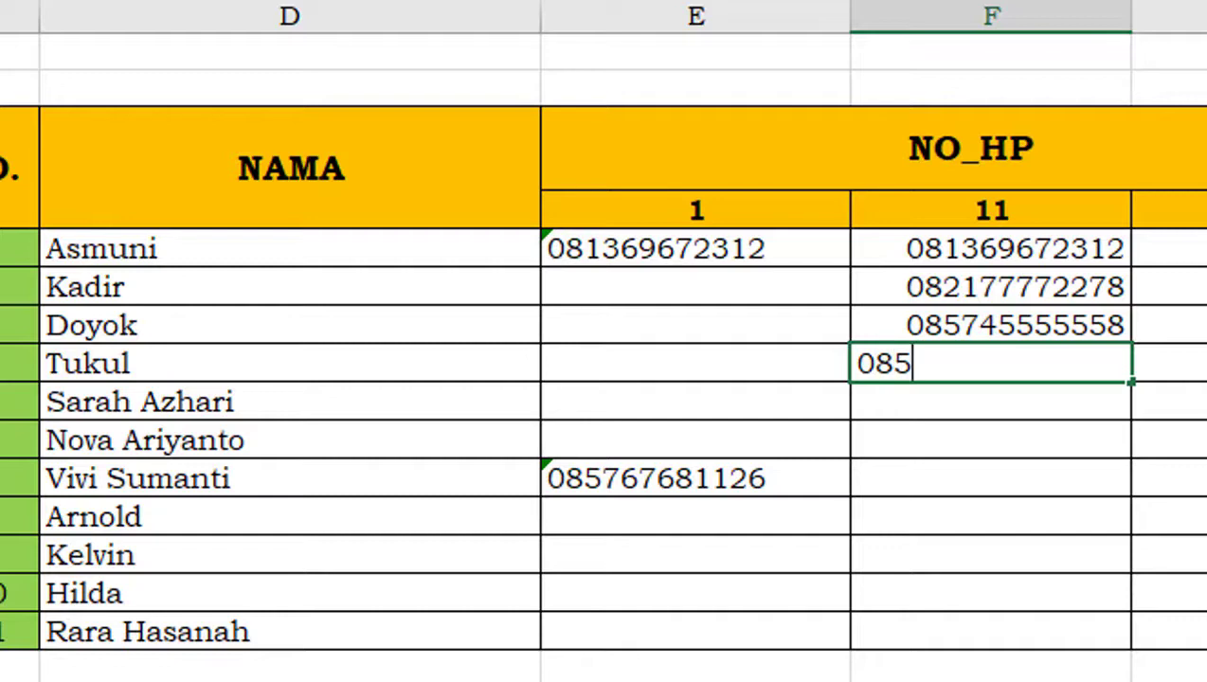
pyautogui.write('76666')
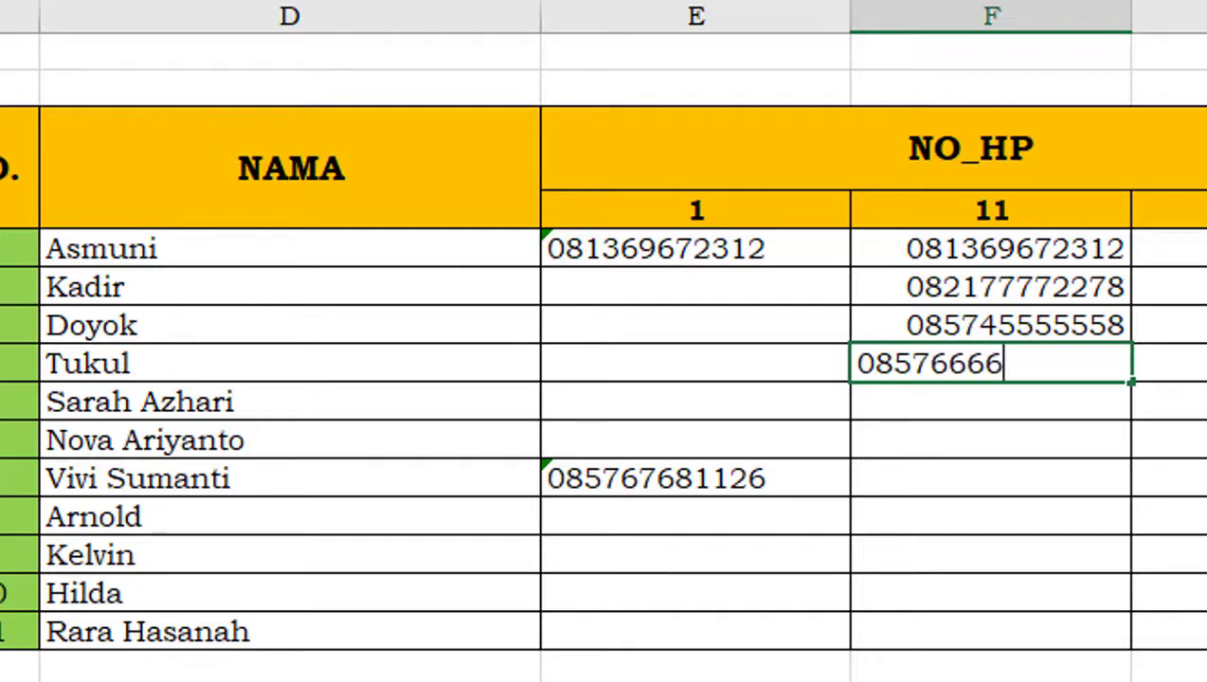
pyautogui.write('666')
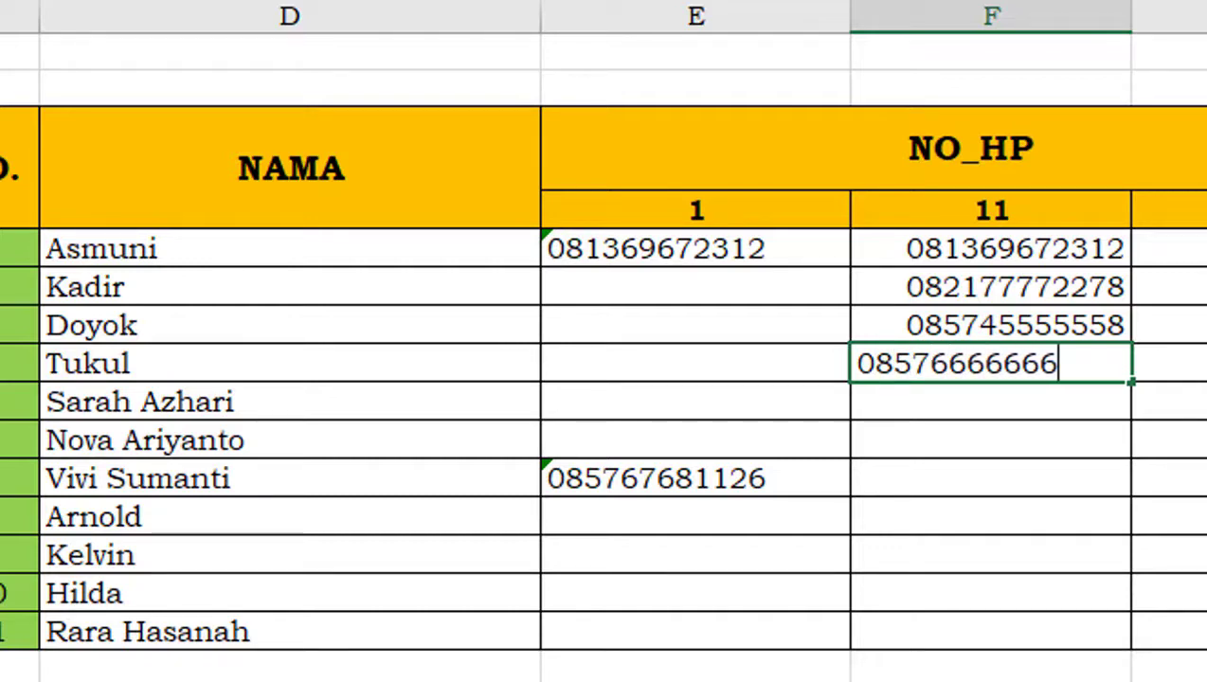
pyautogui.press('Return')
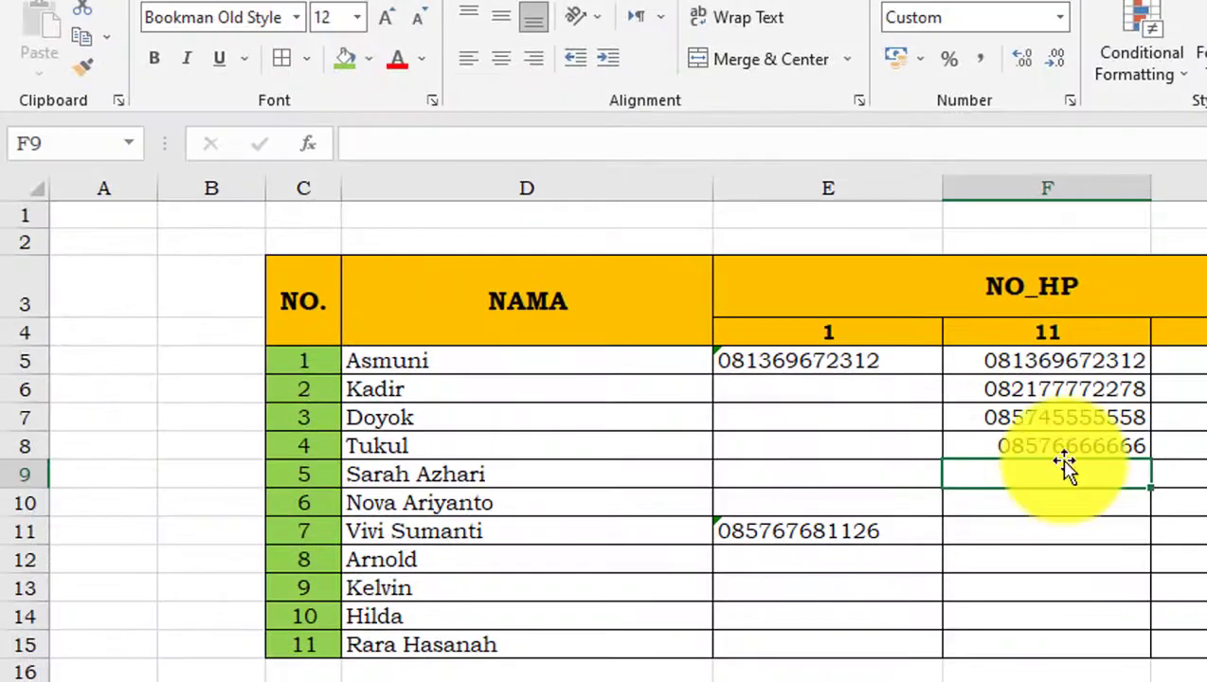
pyautogui.click(1072, 447)
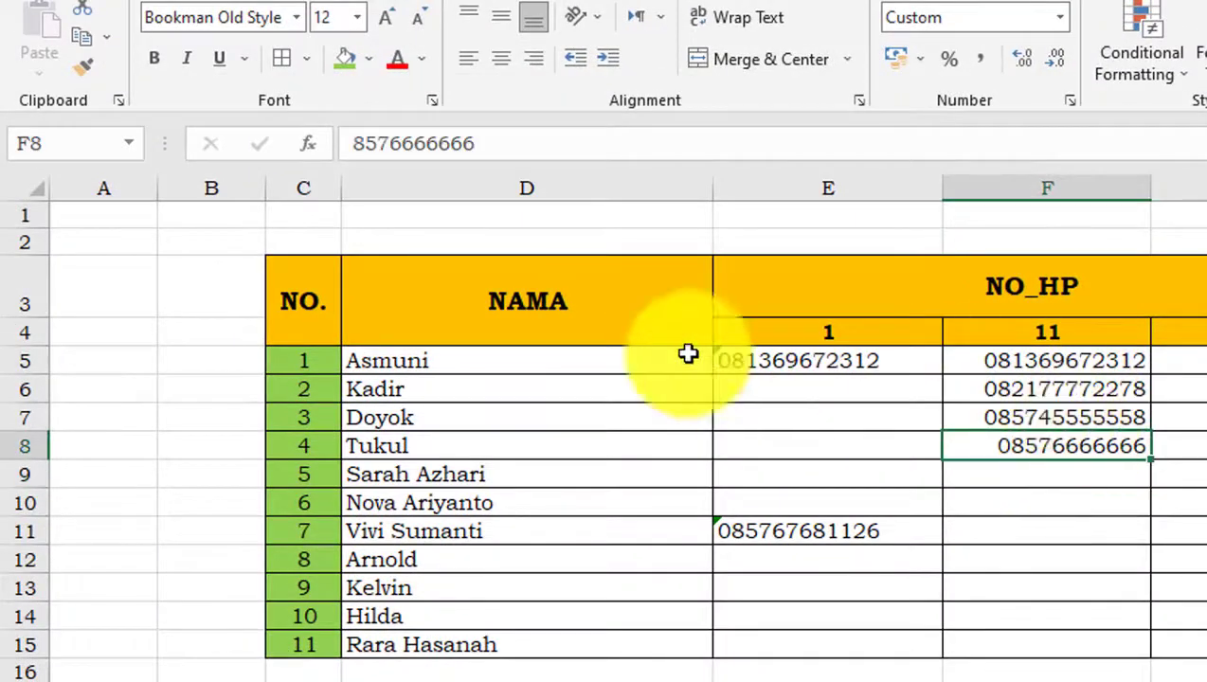
pyautogui.click(481, 143)
pyautogui.write('6')
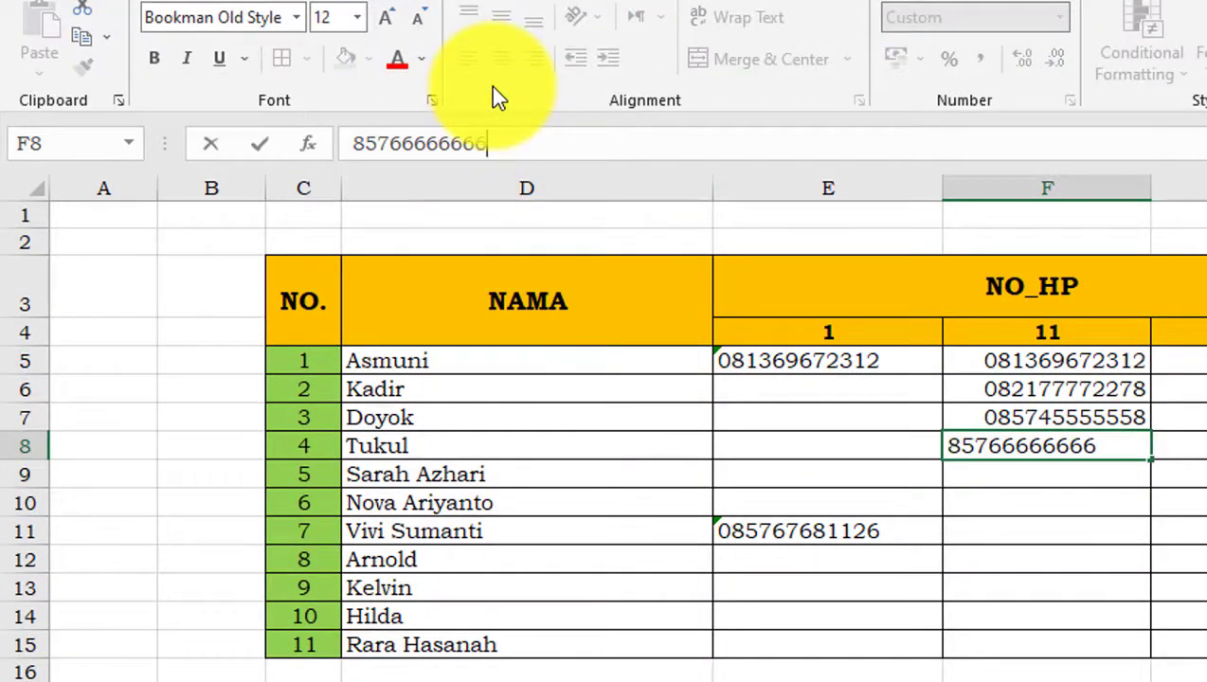
pyautogui.press('Return')
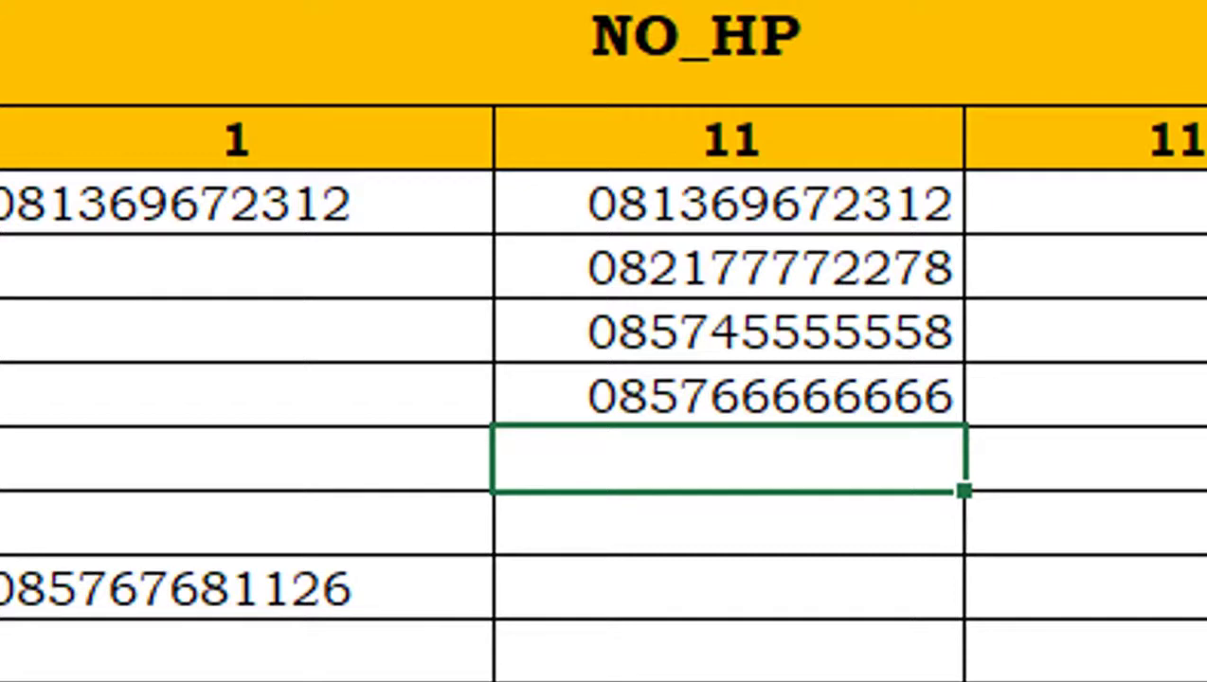
# Enter a phone number in F9 and delete its extra trailing 8.
pyautogui.write('82')
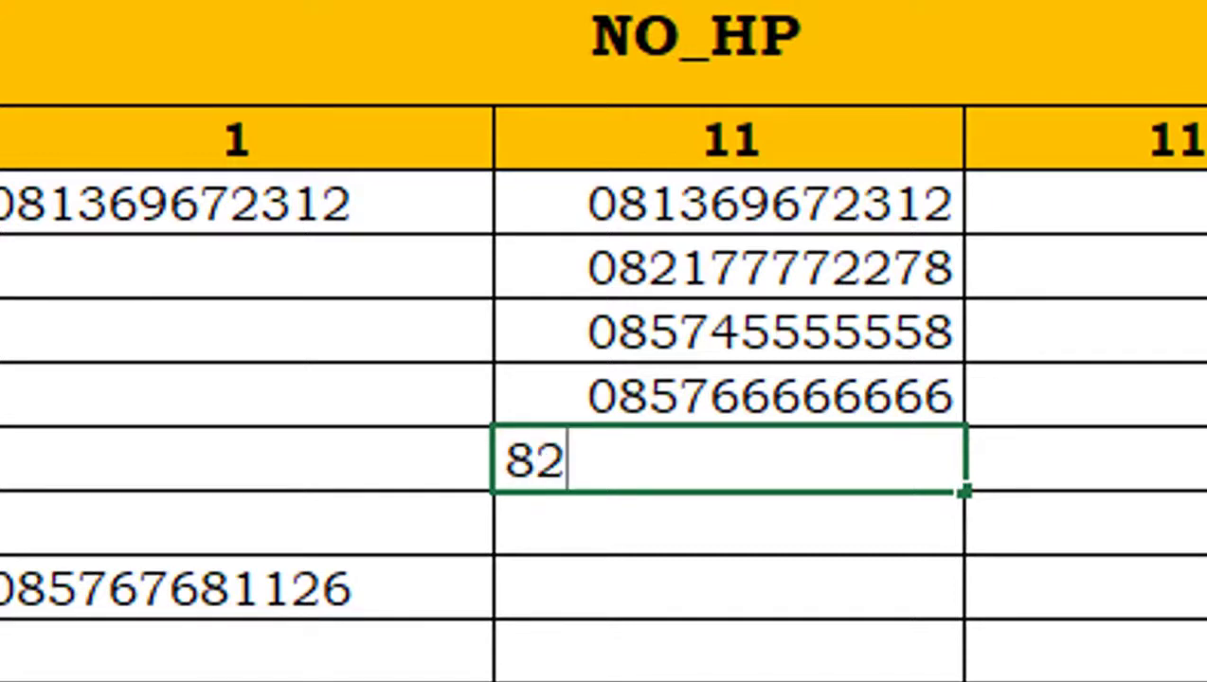
pyautogui.write('1676')
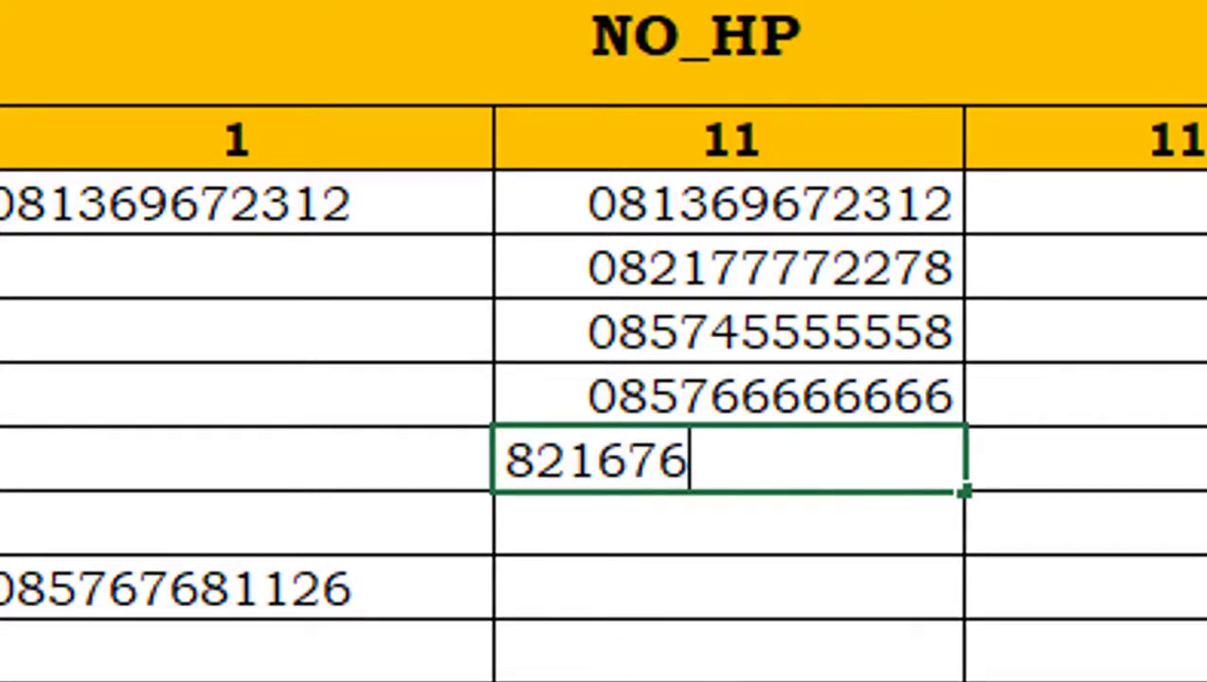
pyautogui.write('77777')
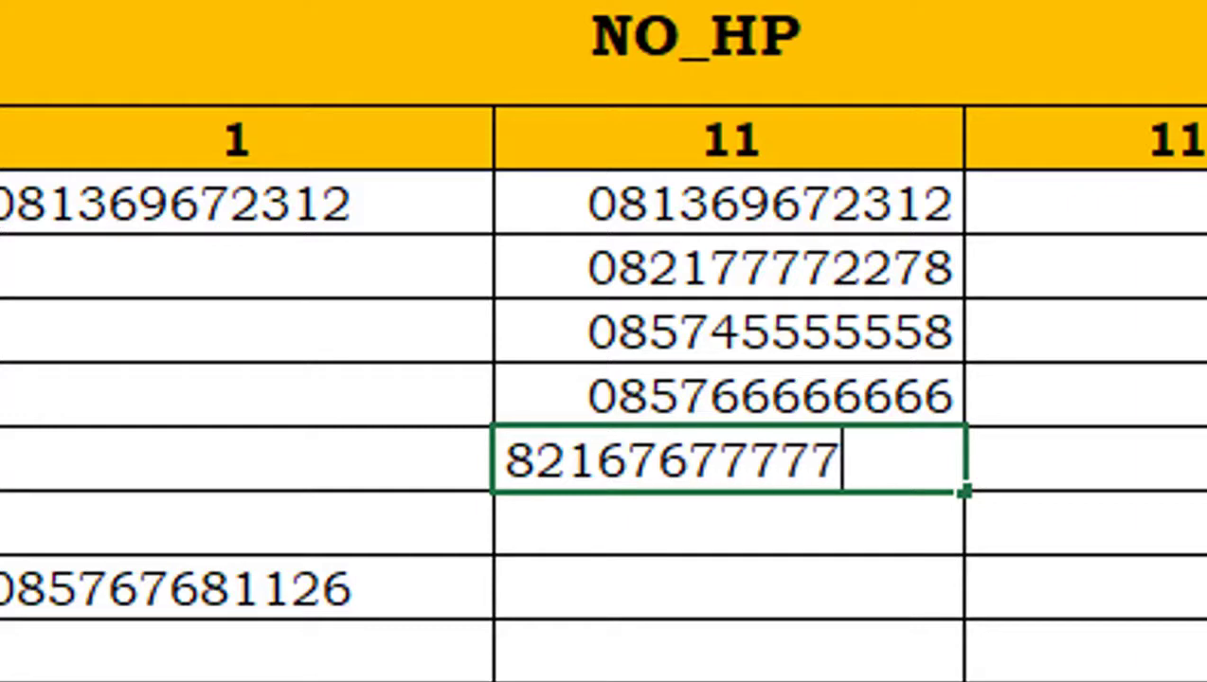
pyautogui.write('8')
pyautogui.press('Return')
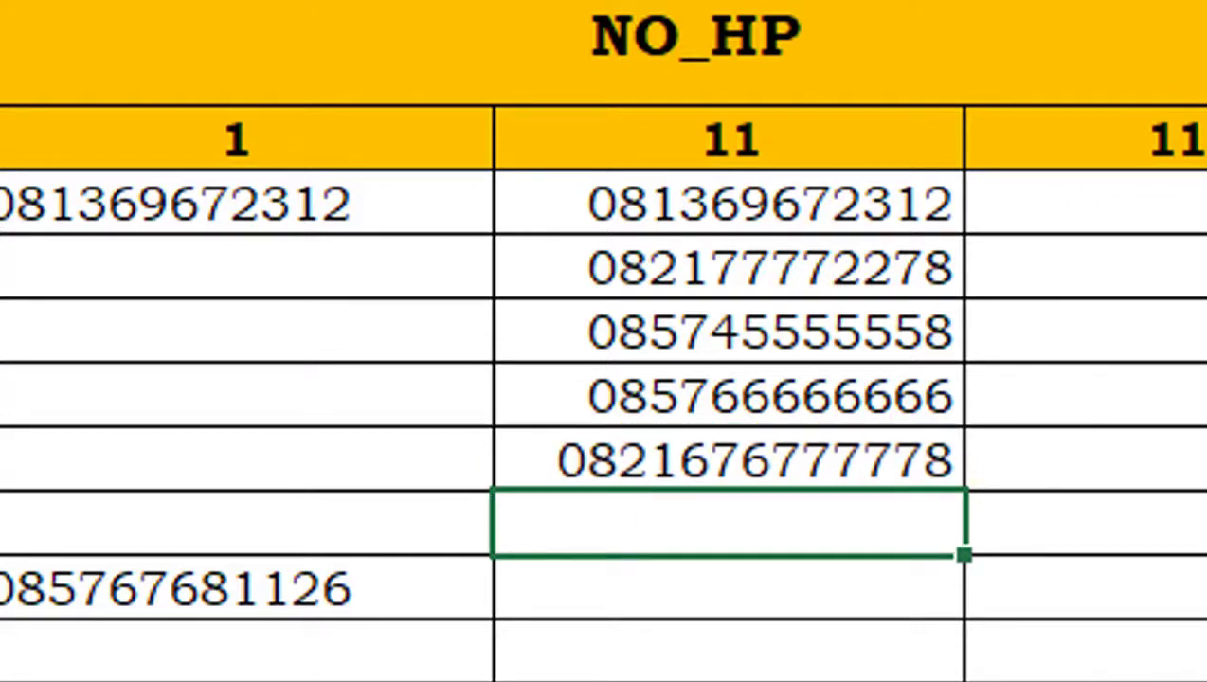
pyautogui.click(878, 461)
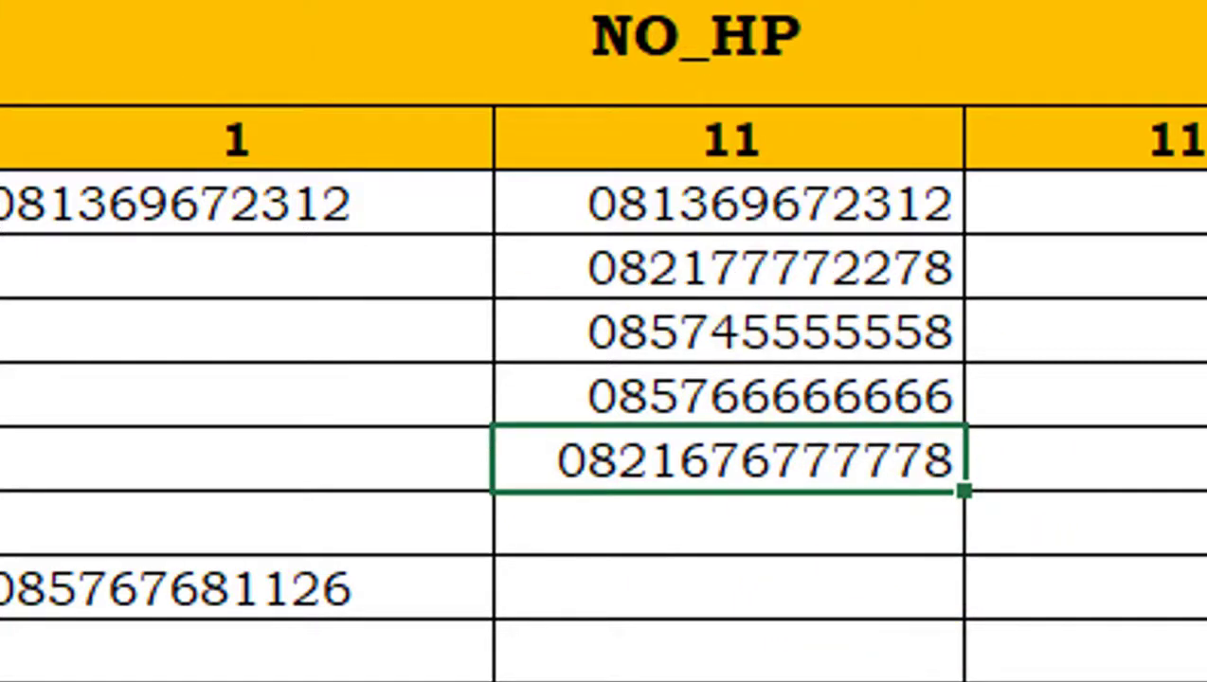
pyautogui.doubleClick(879, 461)
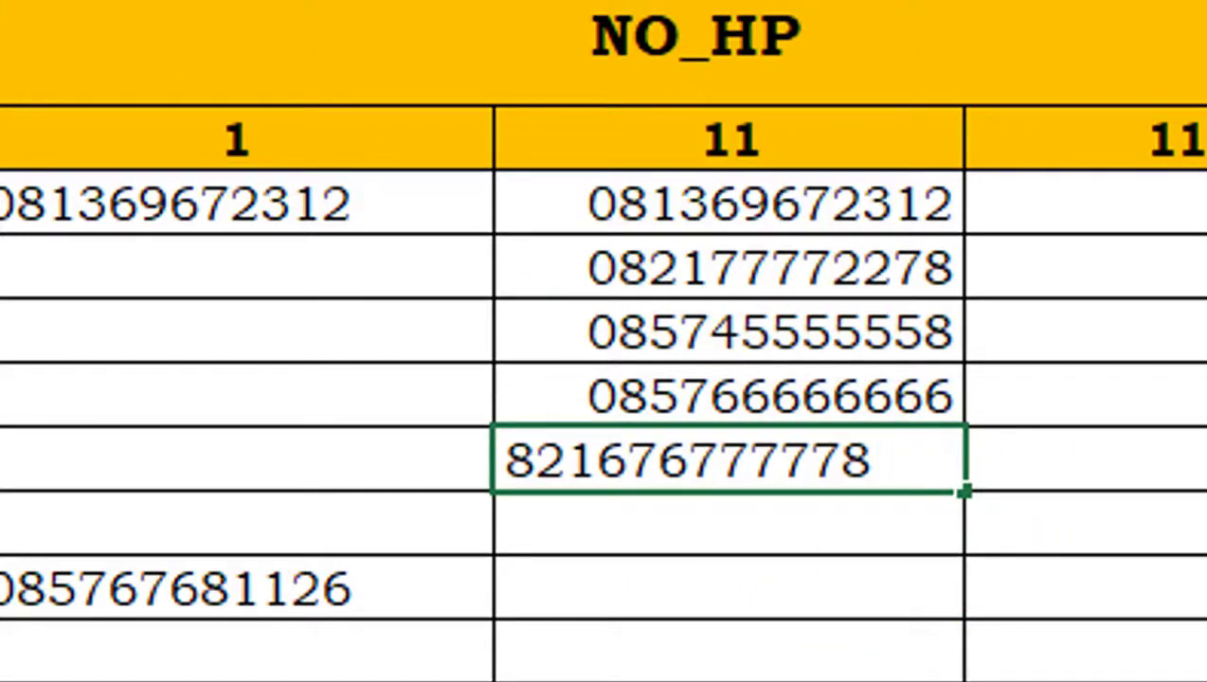
pyautogui.press('BackSpace')
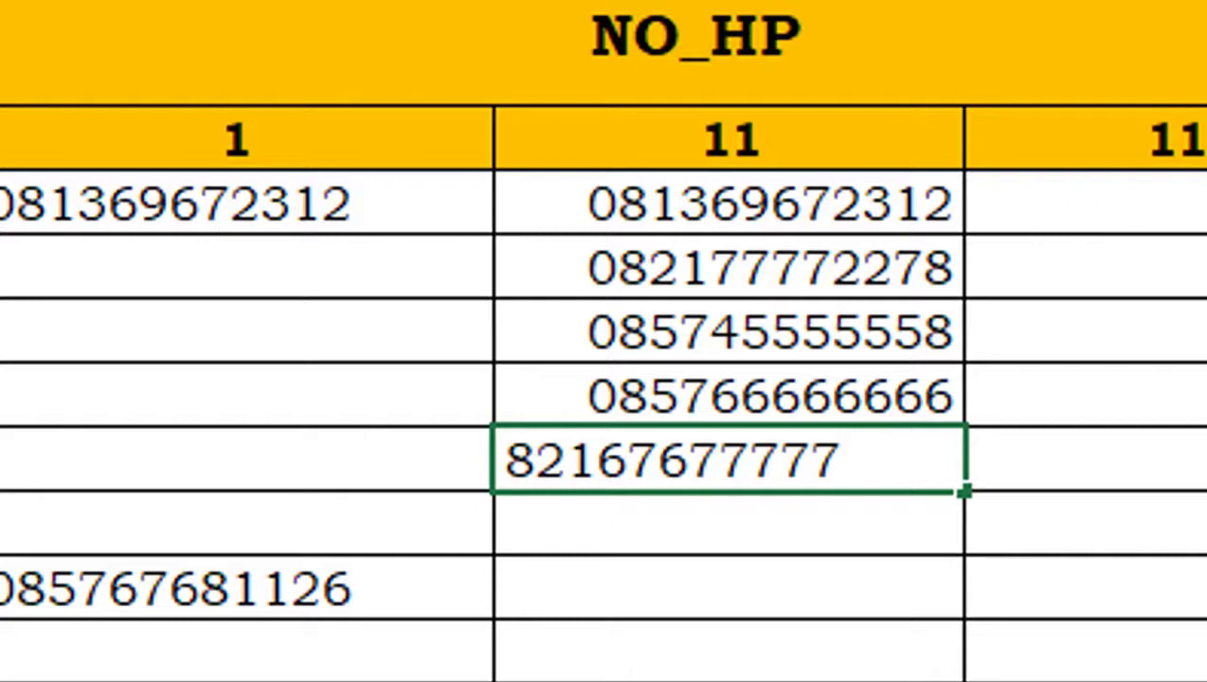
pyautogui.press('Return')
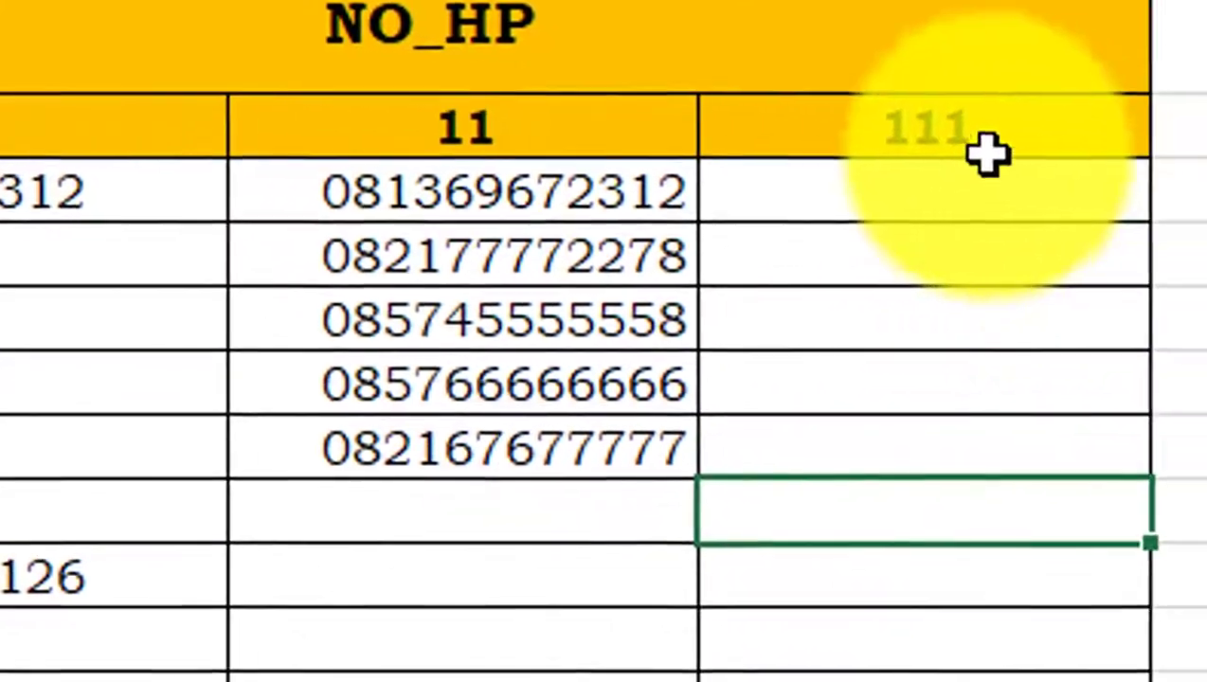
# Give the cells under the 111 header the Text number format.
pyautogui.click(890, 149)
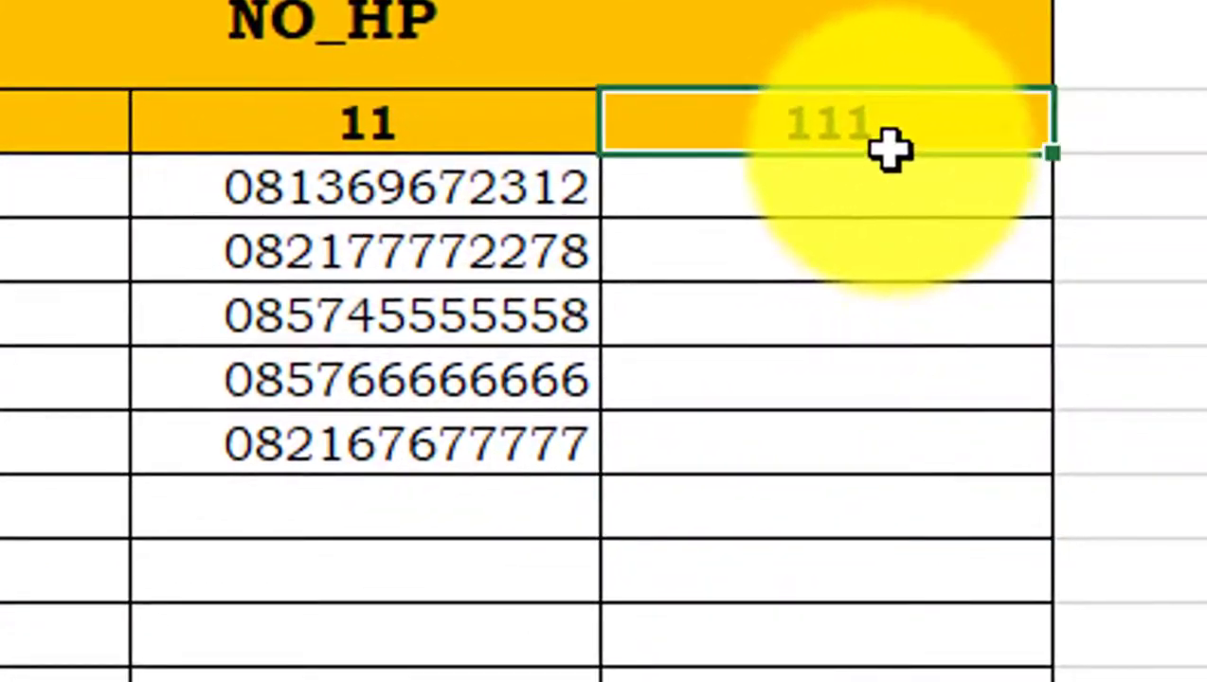
pyautogui.moveTo(890, 150); pyautogui.dragTo(947, 674)
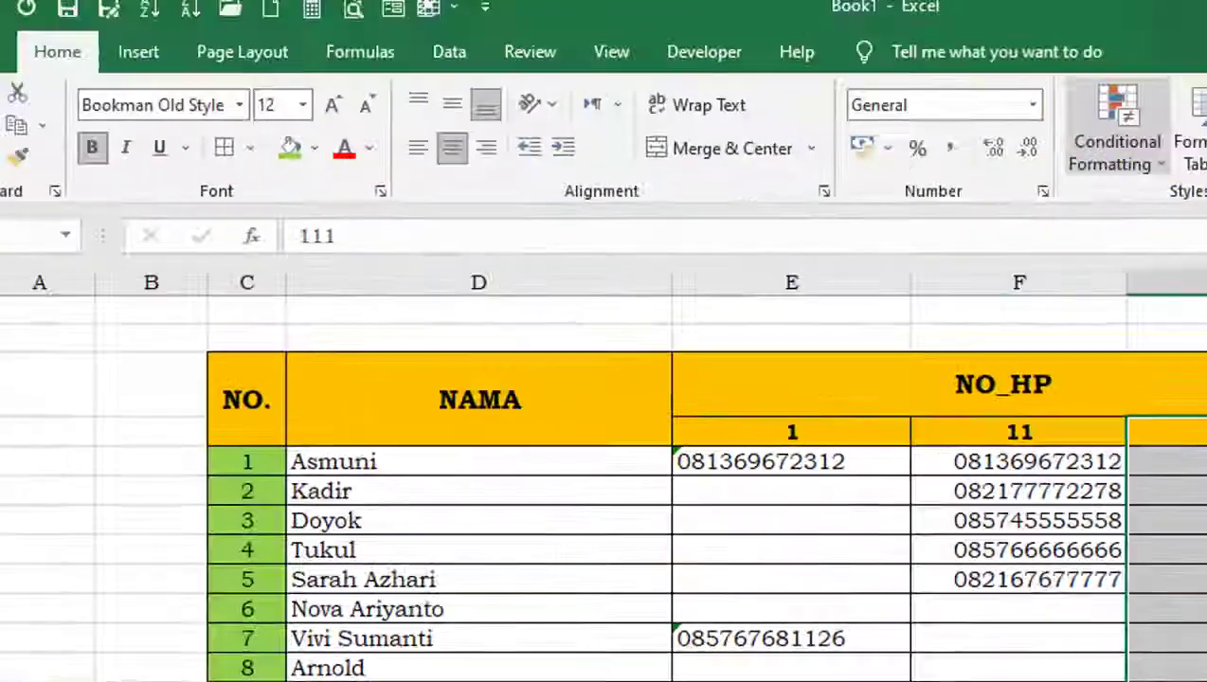
pyautogui.click(906, 118)
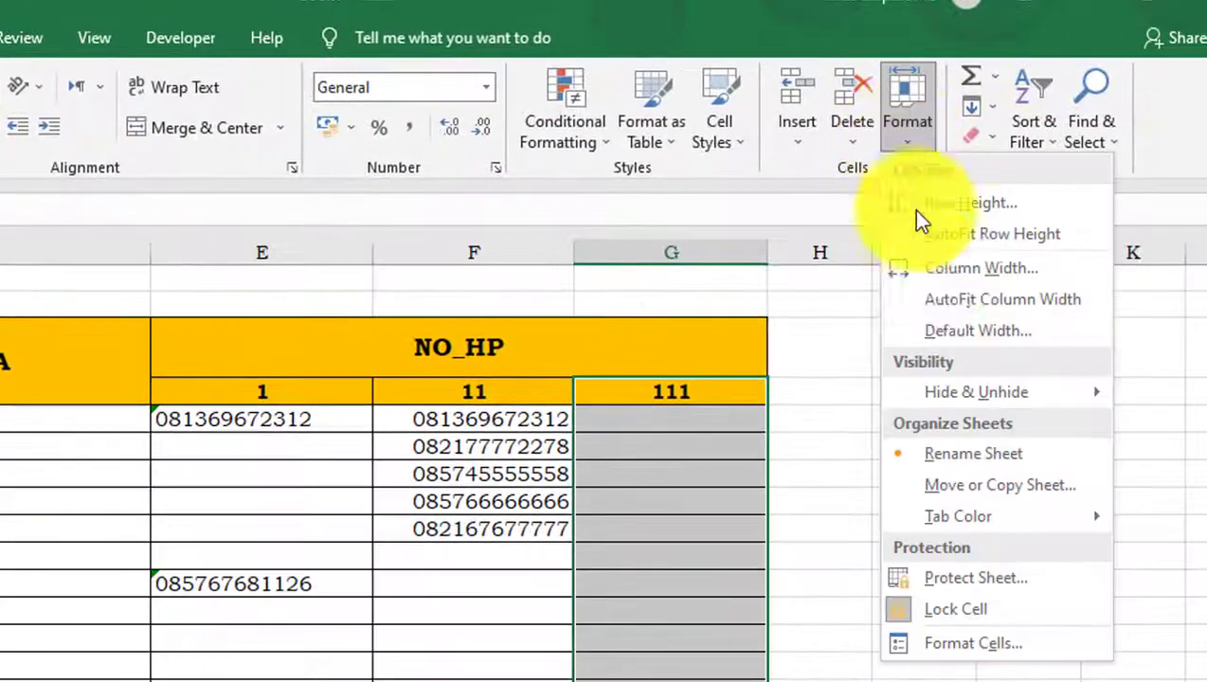
pyautogui.click(981, 644)
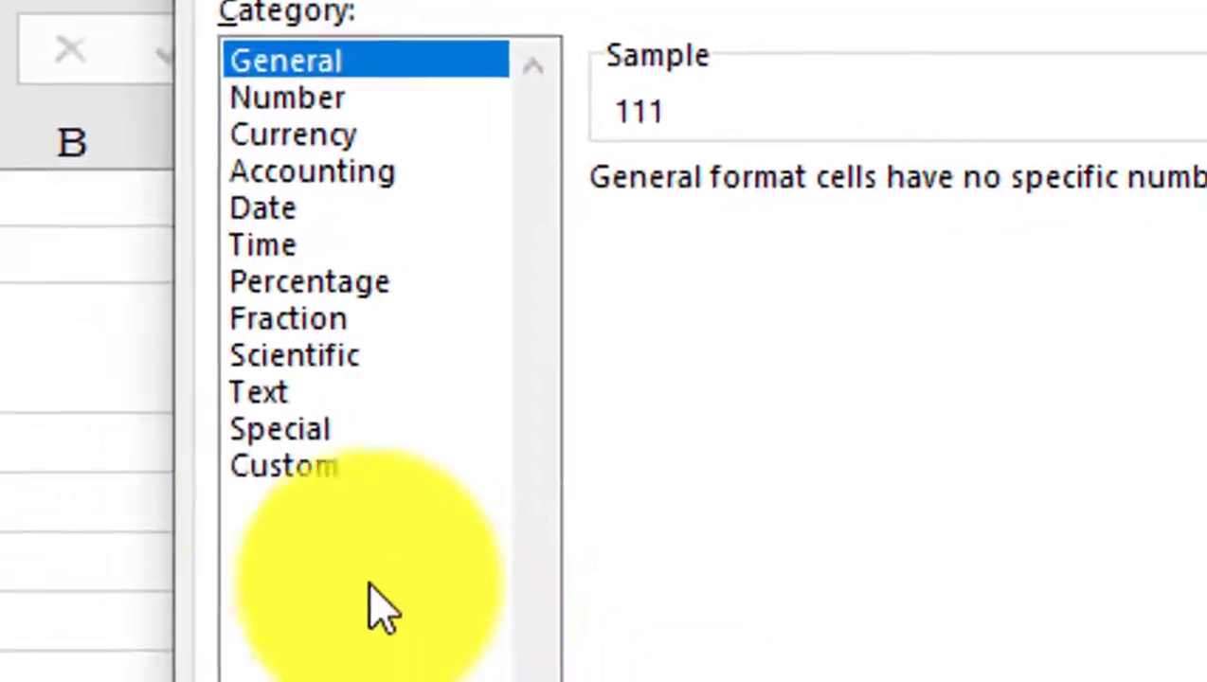
pyautogui.click(251, 392)
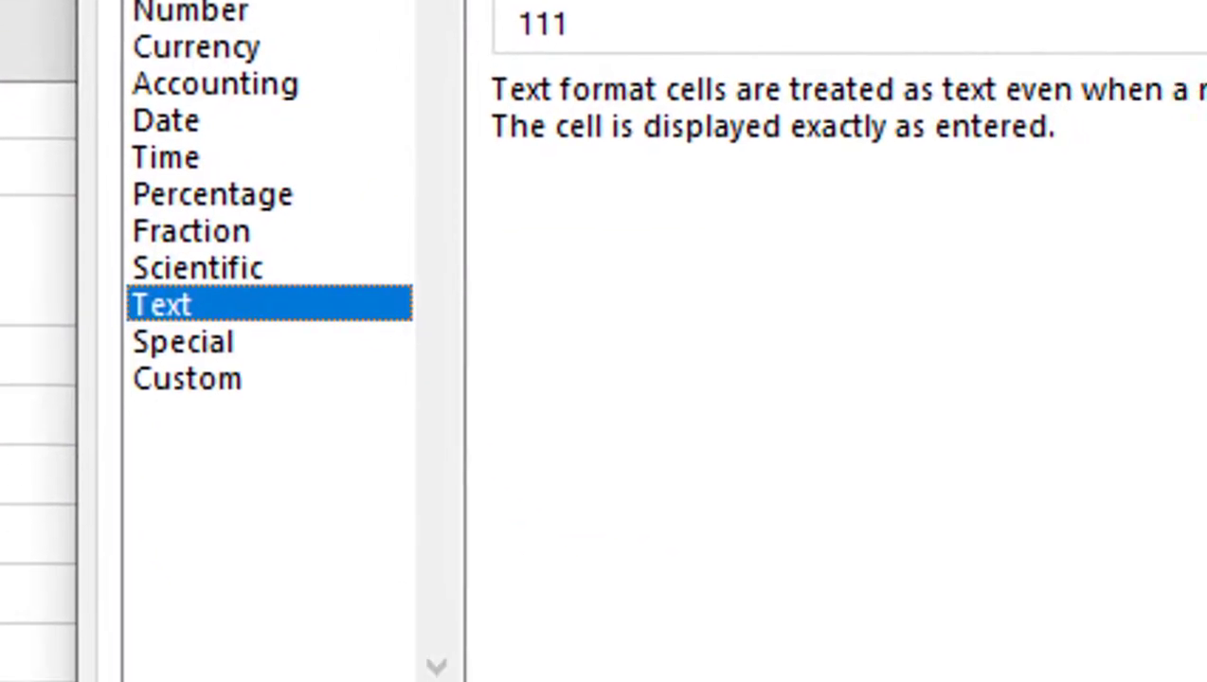
pyautogui.click(625, 495)
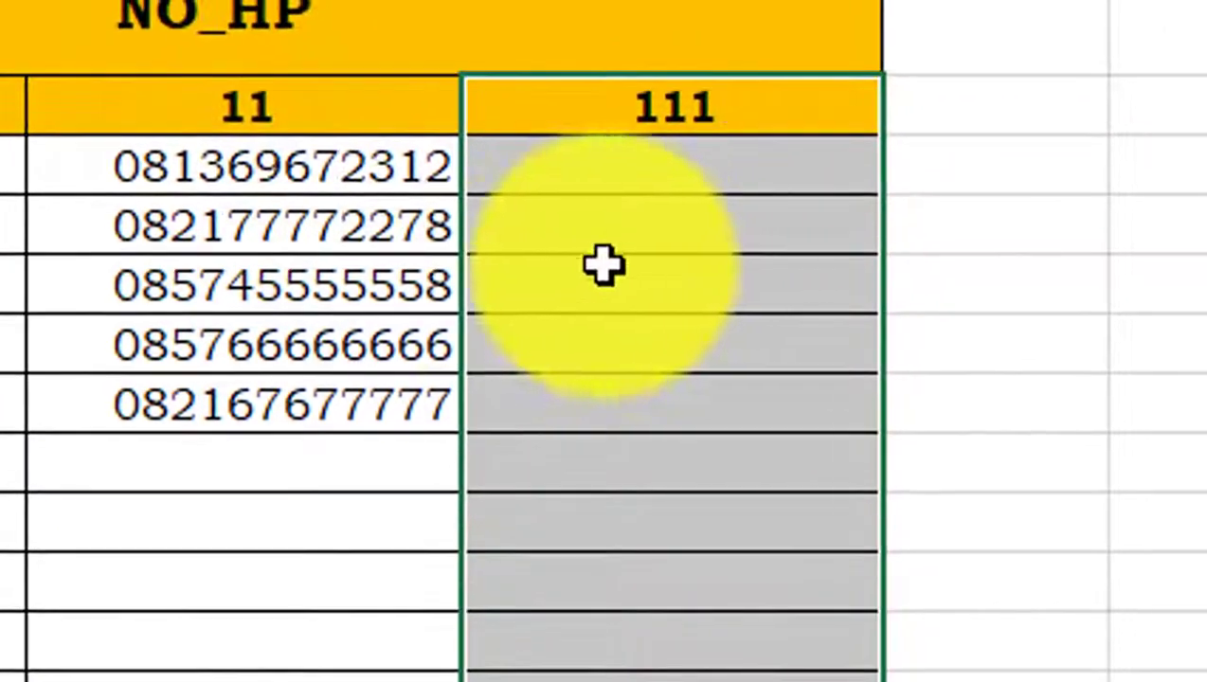
pyautogui.click(579, 464)
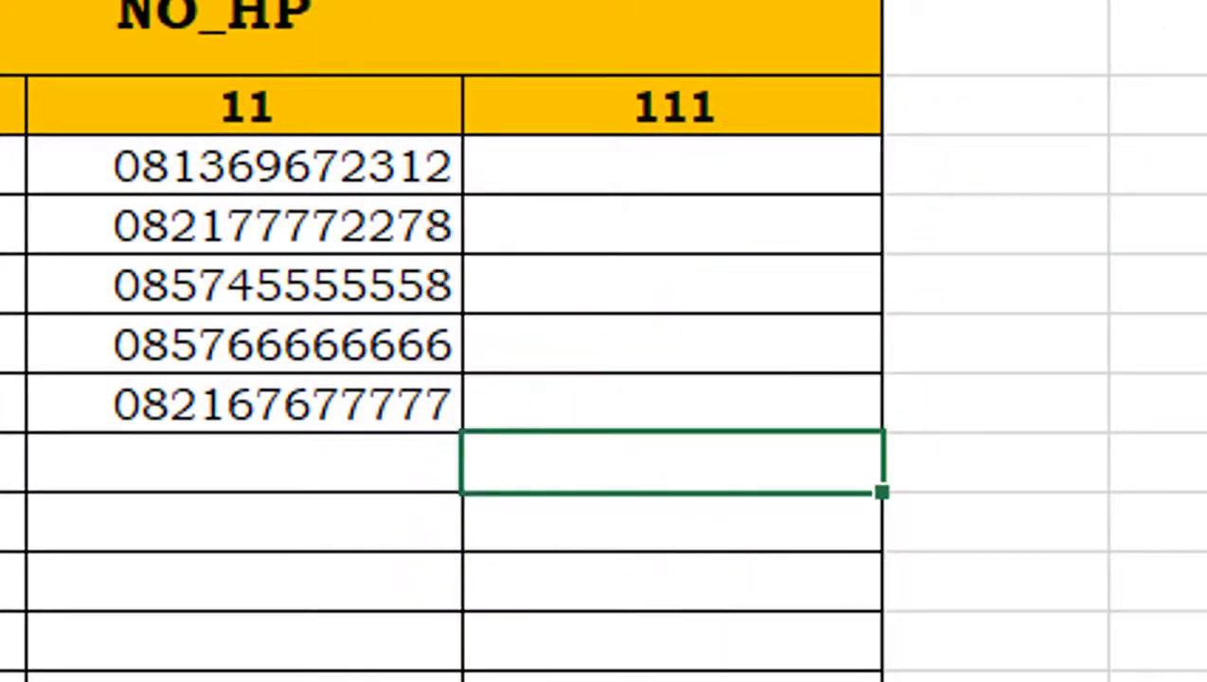
# Enter a phone number starting 082 in column 111, keeping its leading zero.
pyautogui.write('0')
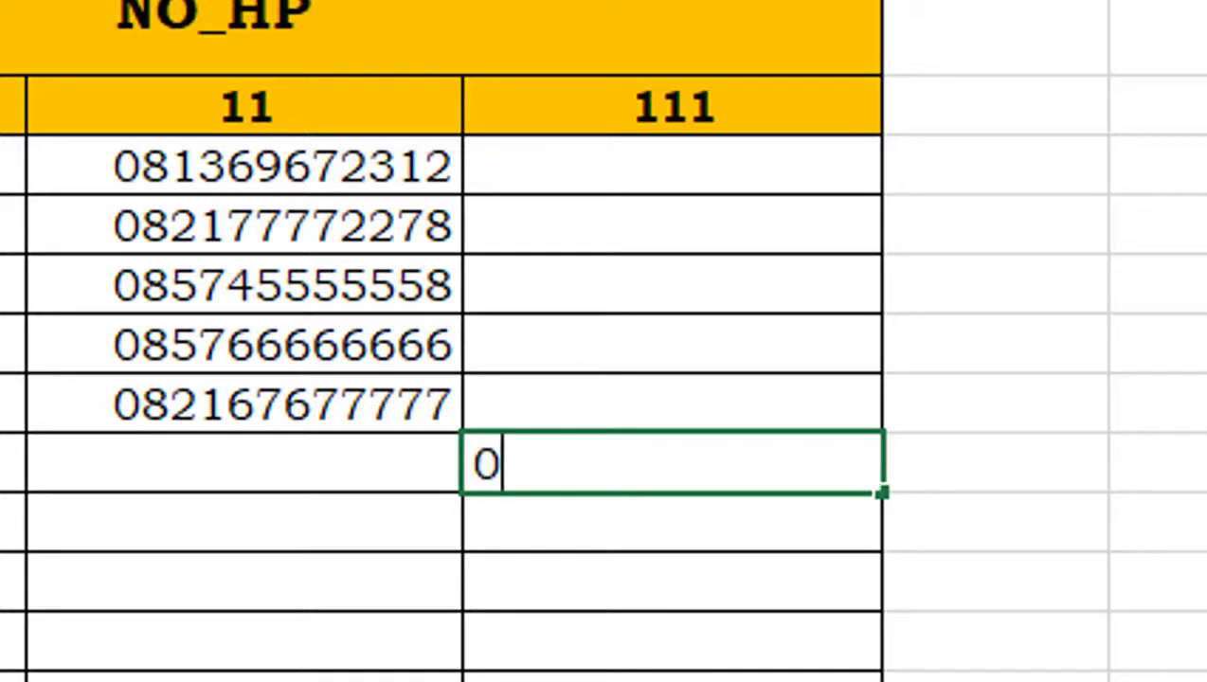
pyautogui.write('821')
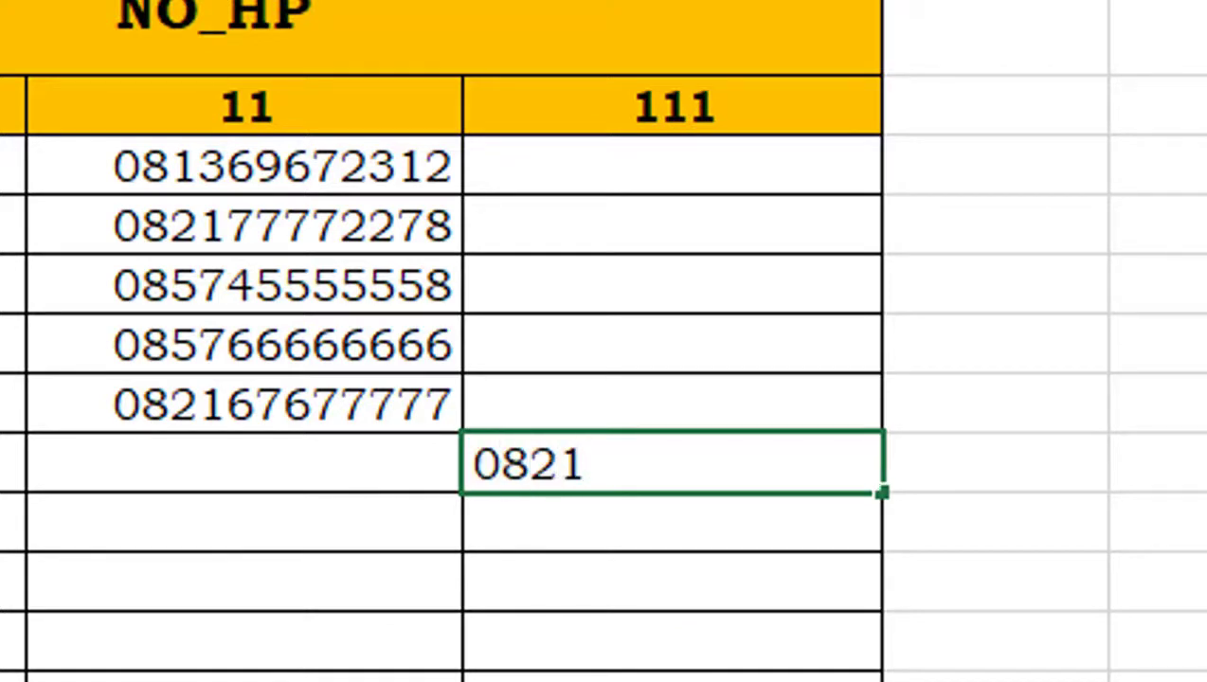
pyautogui.write('7888')
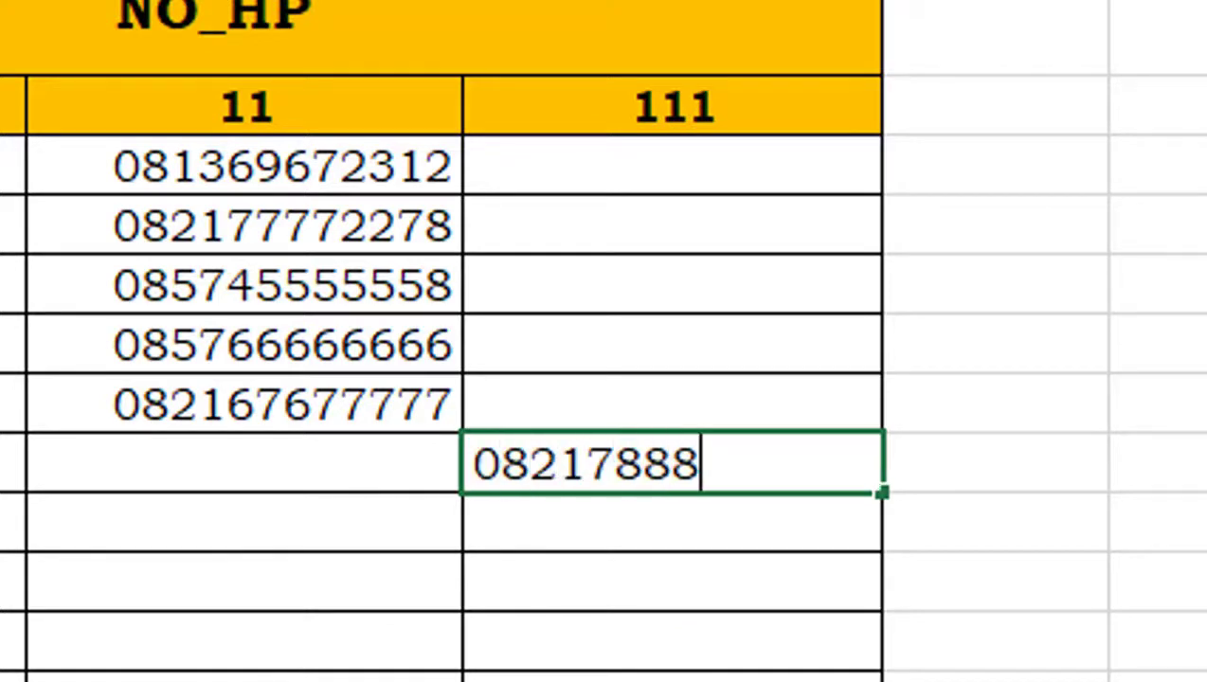
pyautogui.write('8888')
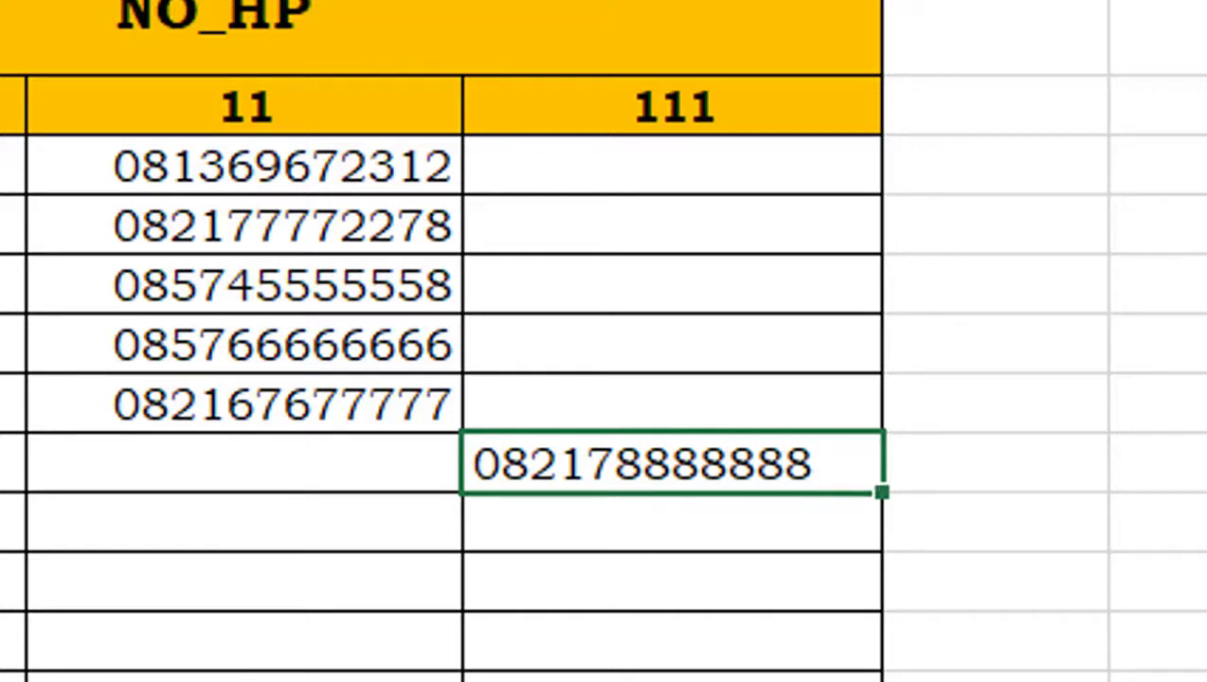
pyautogui.press('Return')
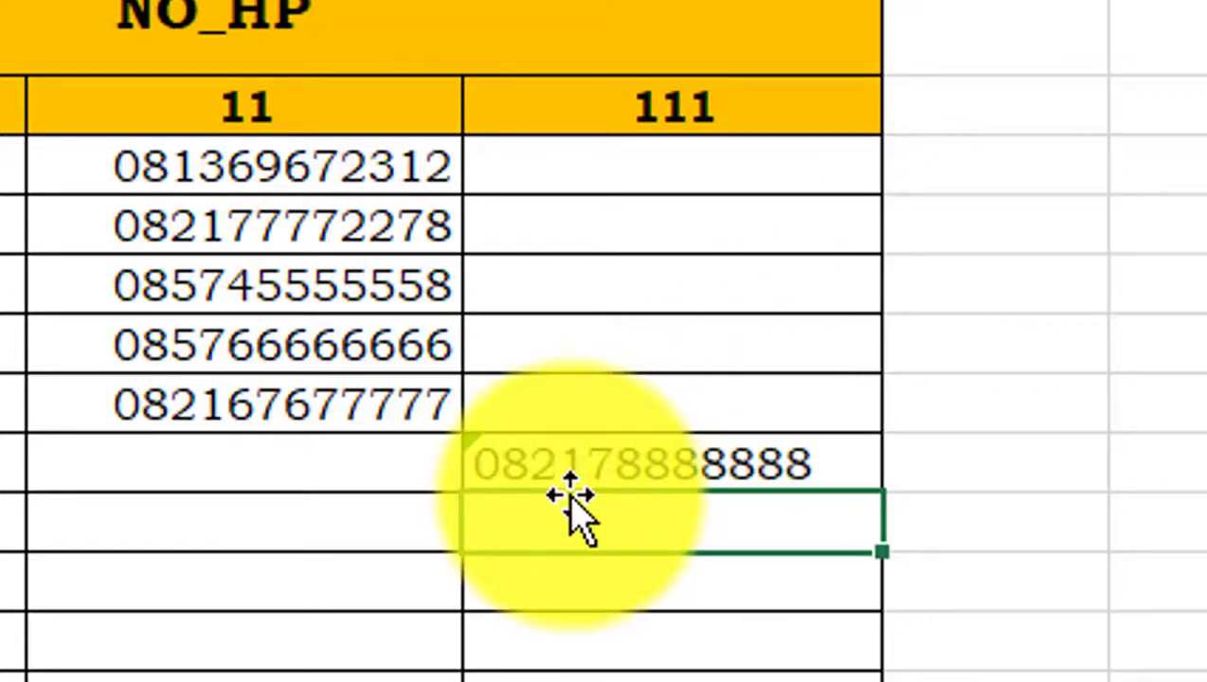